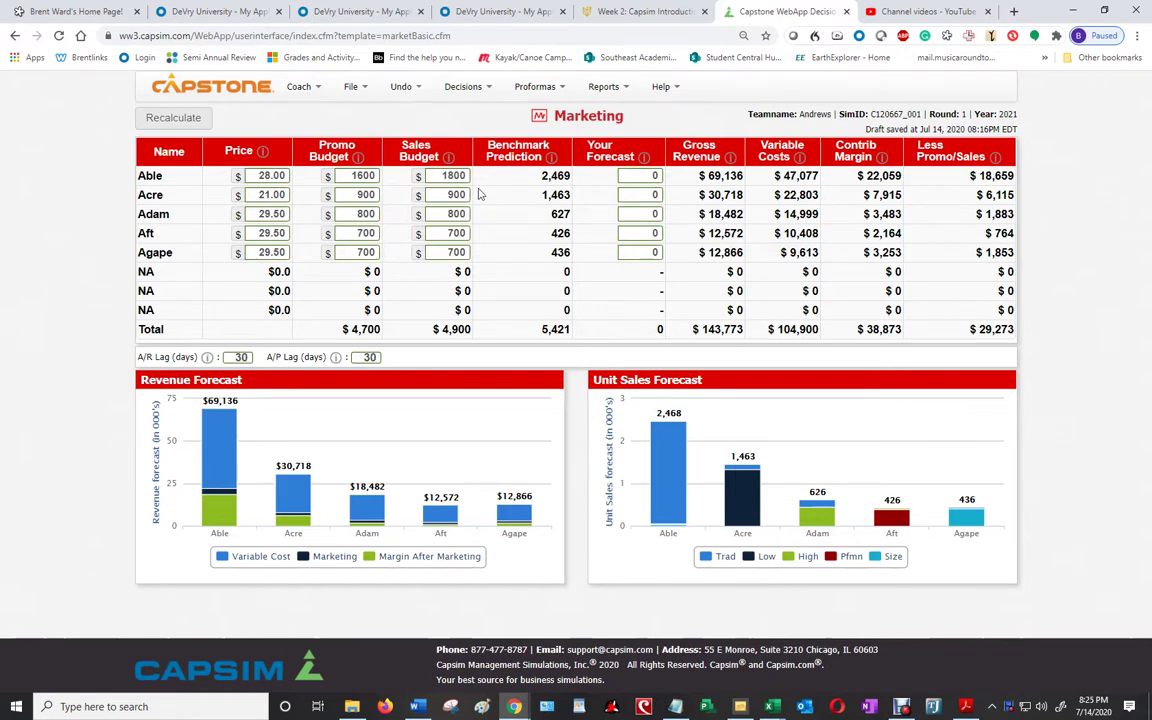
Point out Able's forecast row, then switch to the 2- Marketing Sales Forecast sheet in Excel
{"action": "left_click_drag", "start_coordinate": [142, 175], "coordinate": [575, 175]}
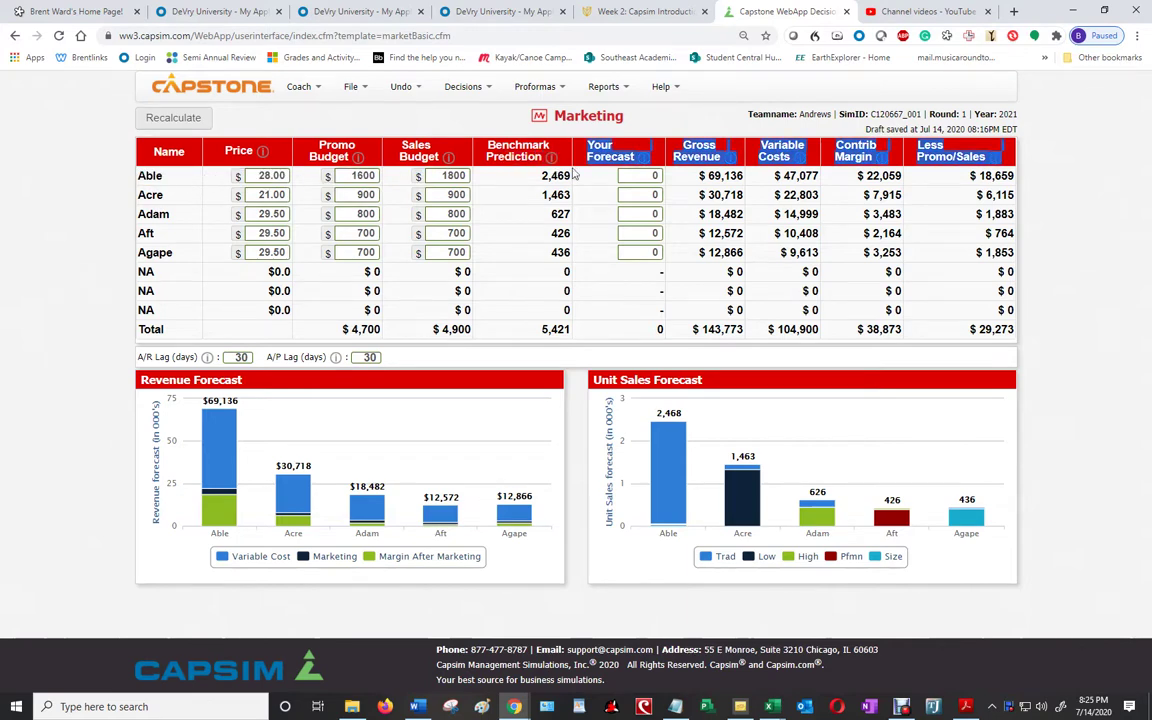
{"action": "left_click", "coordinate": [652, 175]}
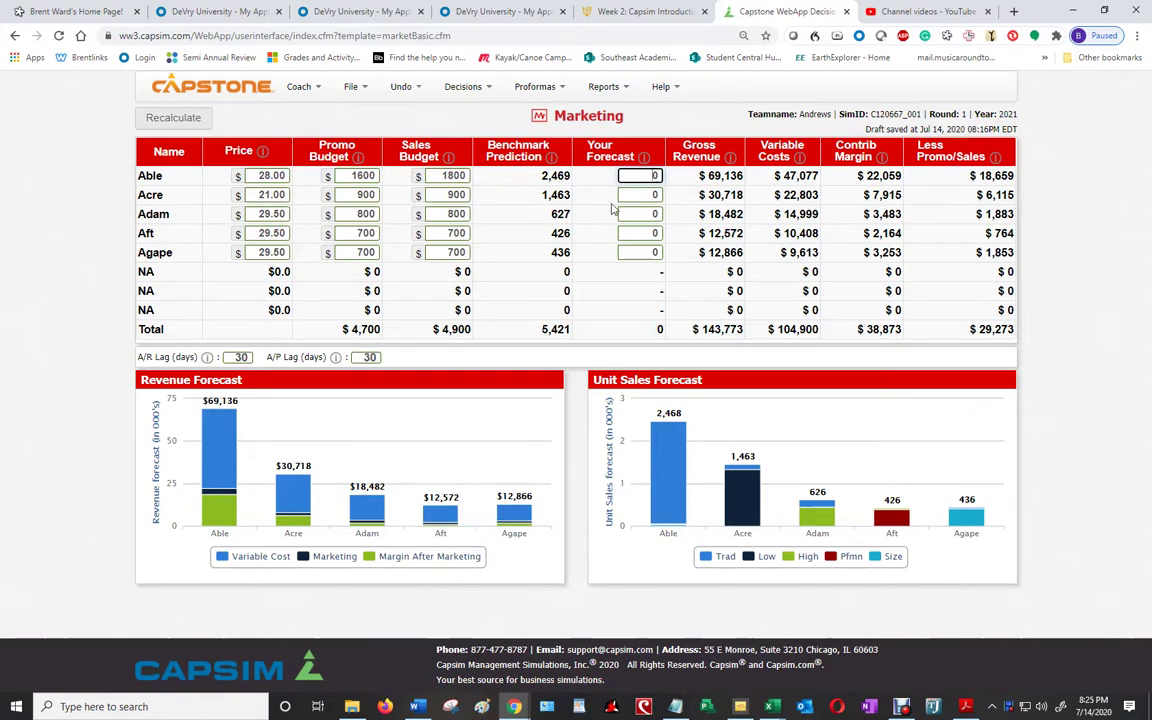
{"action": "left_click", "coordinate": [772, 706]}
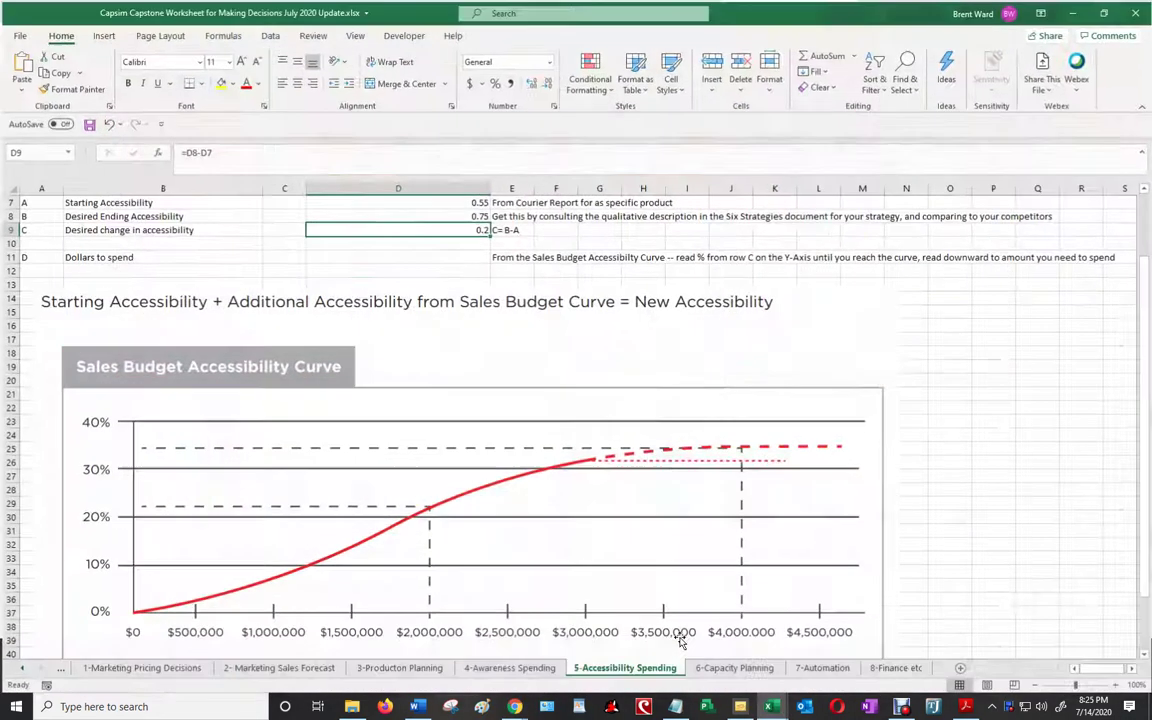
{"action": "left_click", "coordinate": [283, 667]}
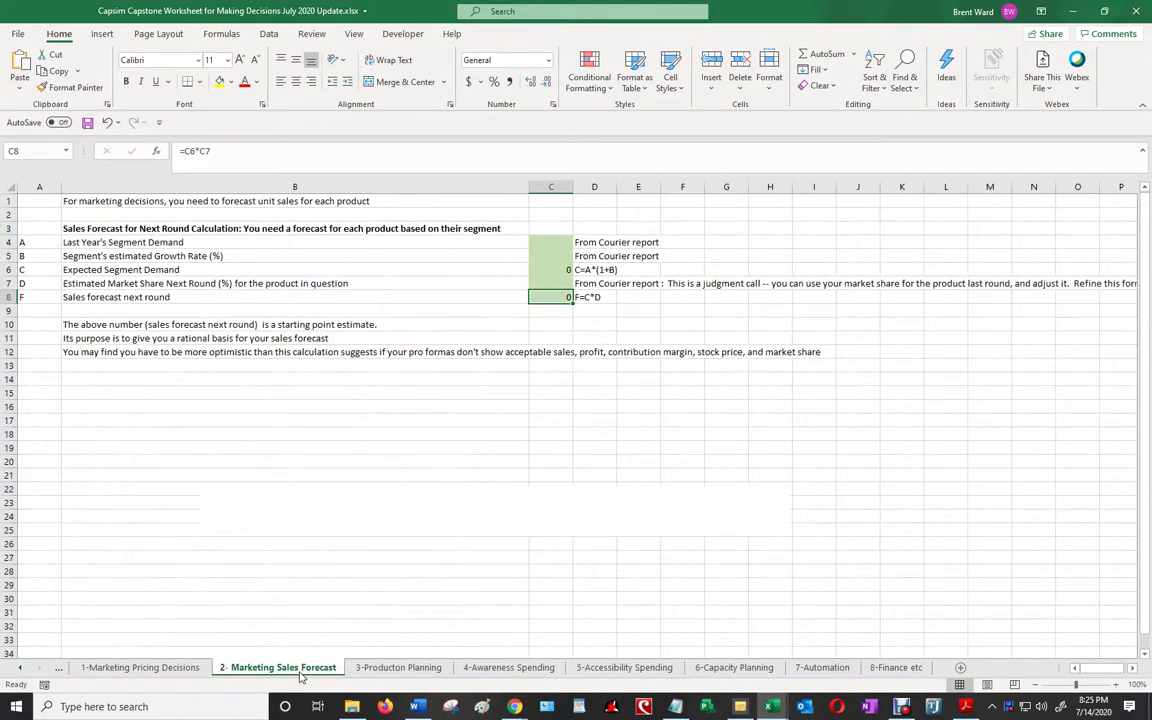
Inspect cells C4–C8, including expected demand =C4*(1+C5) and sales forecast =C6*C7
{"action": "left_click", "coordinate": [538, 240]}
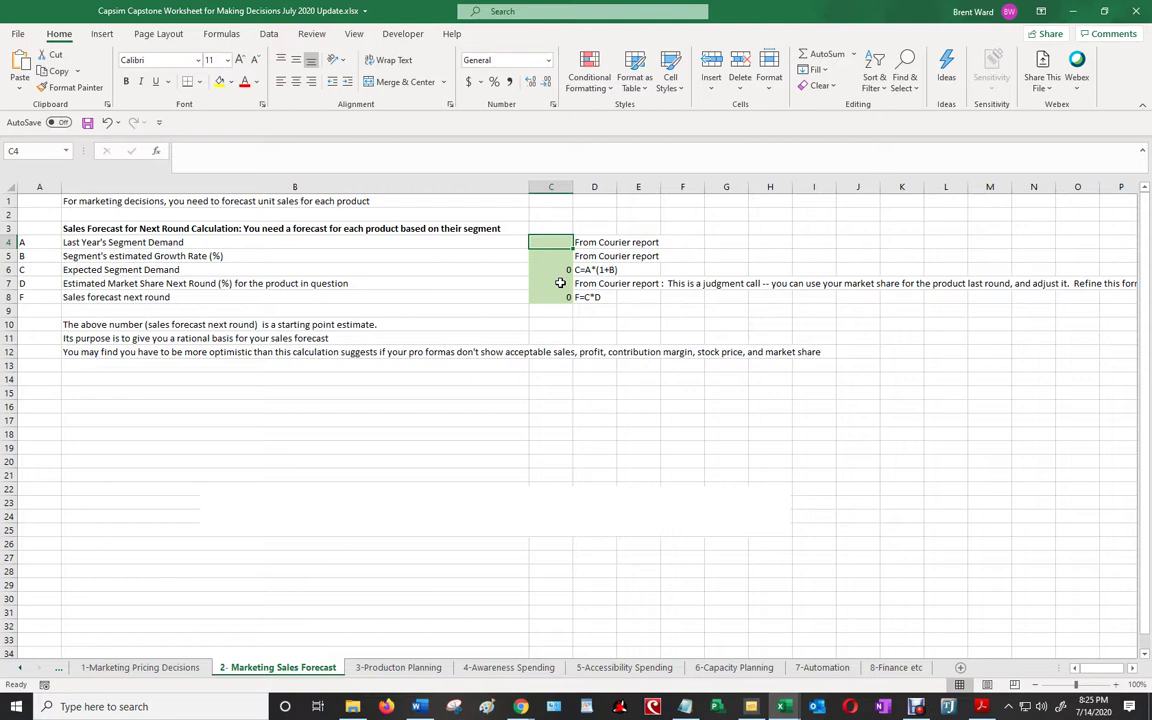
{"action": "left_click", "coordinate": [561, 283]}
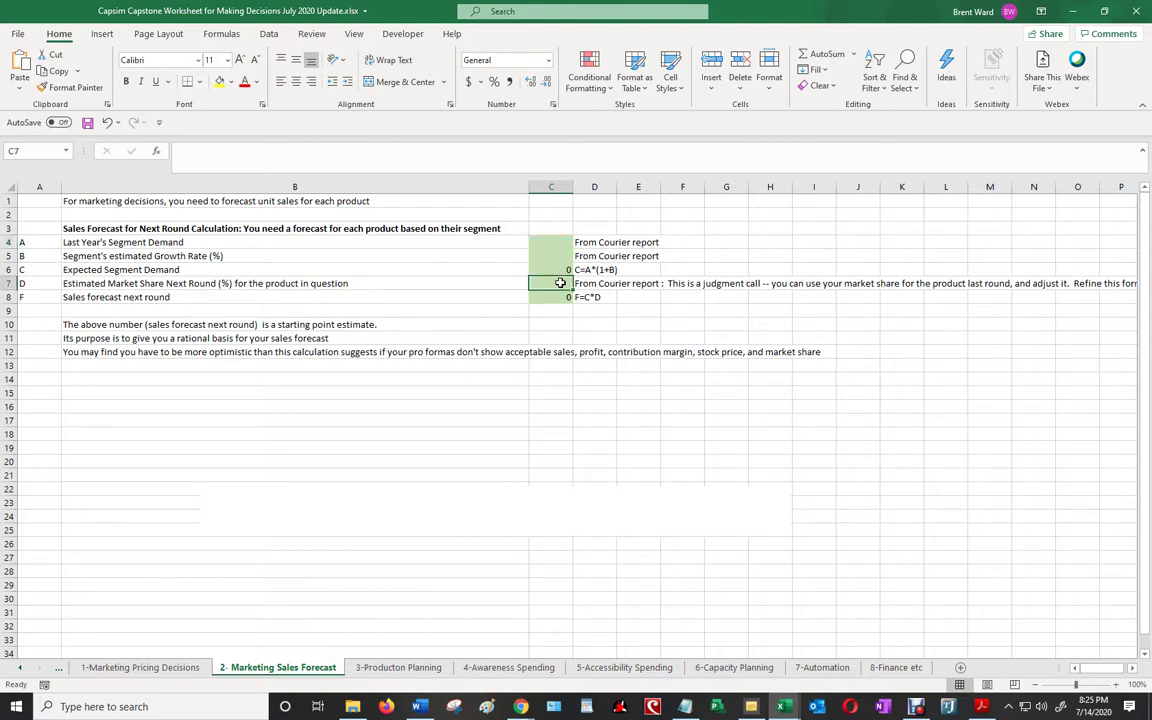
{"action": "left_click", "coordinate": [563, 297]}
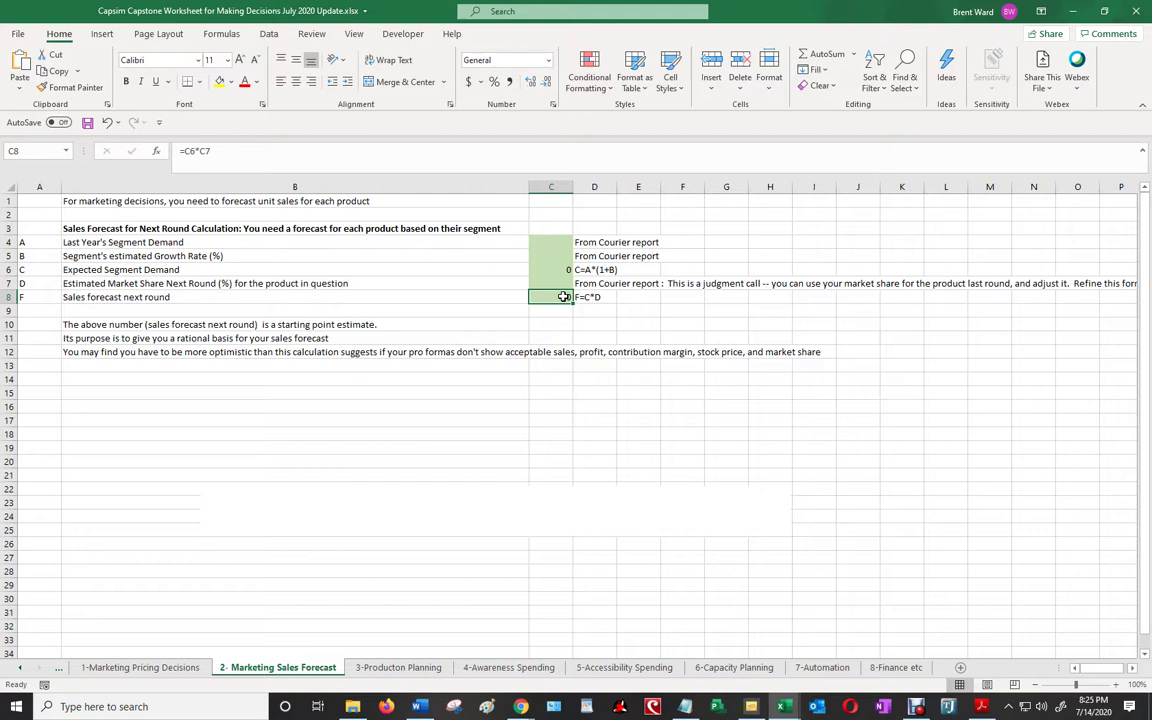
{"action": "left_click", "coordinate": [557, 242]}
{"action": "double_click", "coordinate": [557, 242]}
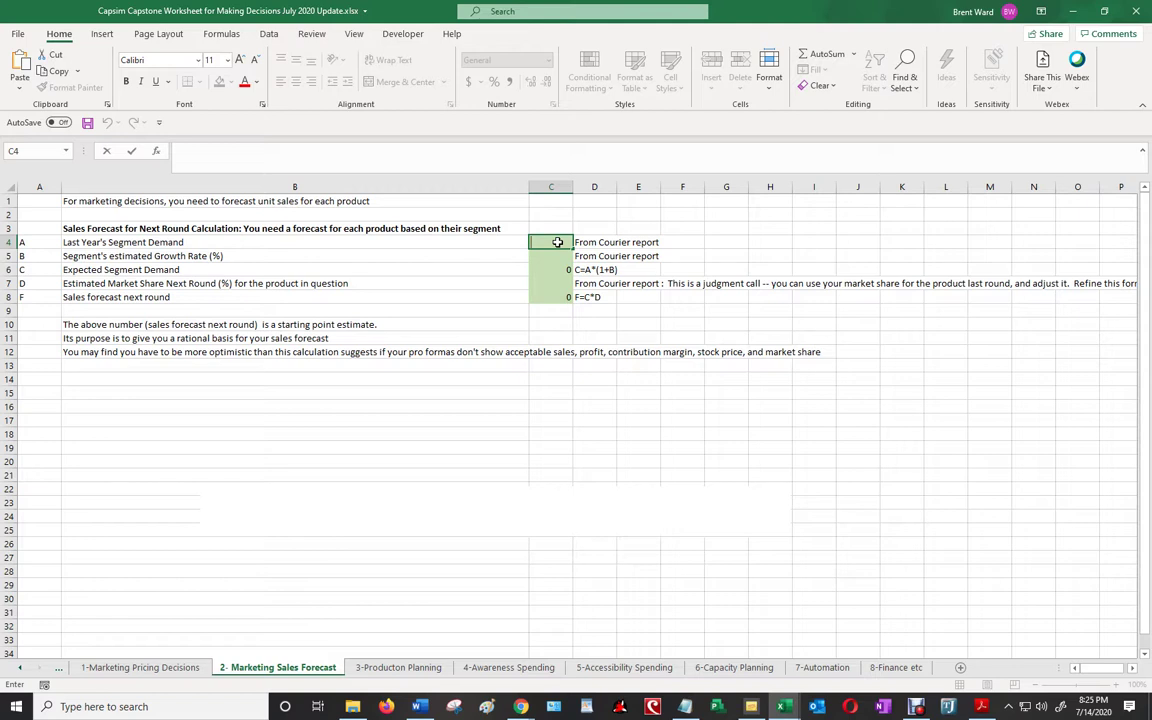
{"action": "left_click", "coordinate": [556, 256]}
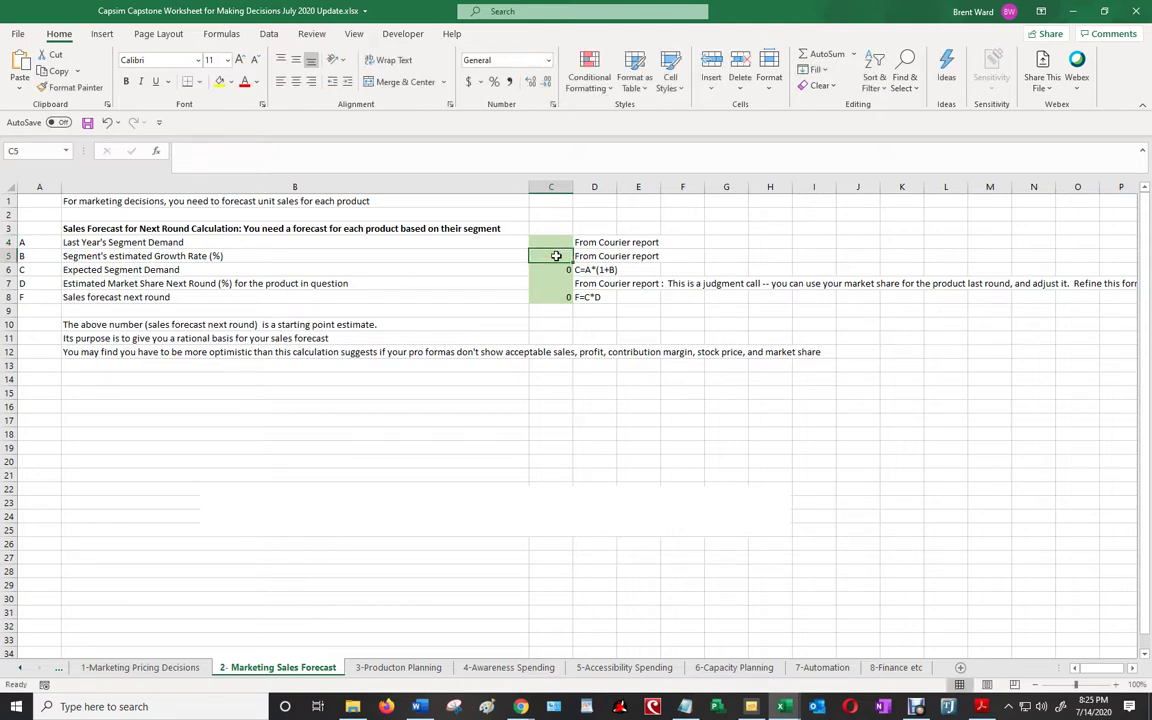
{"action": "left_click", "coordinate": [558, 270]}
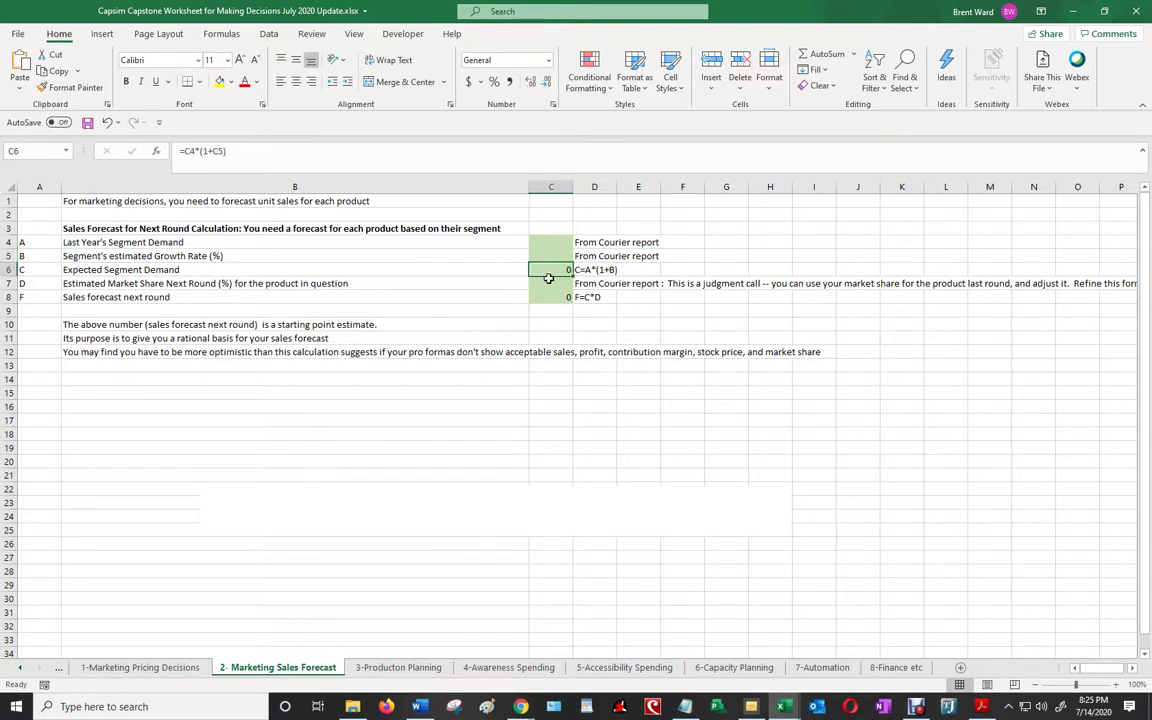
{"action": "left_click", "coordinate": [552, 288]}
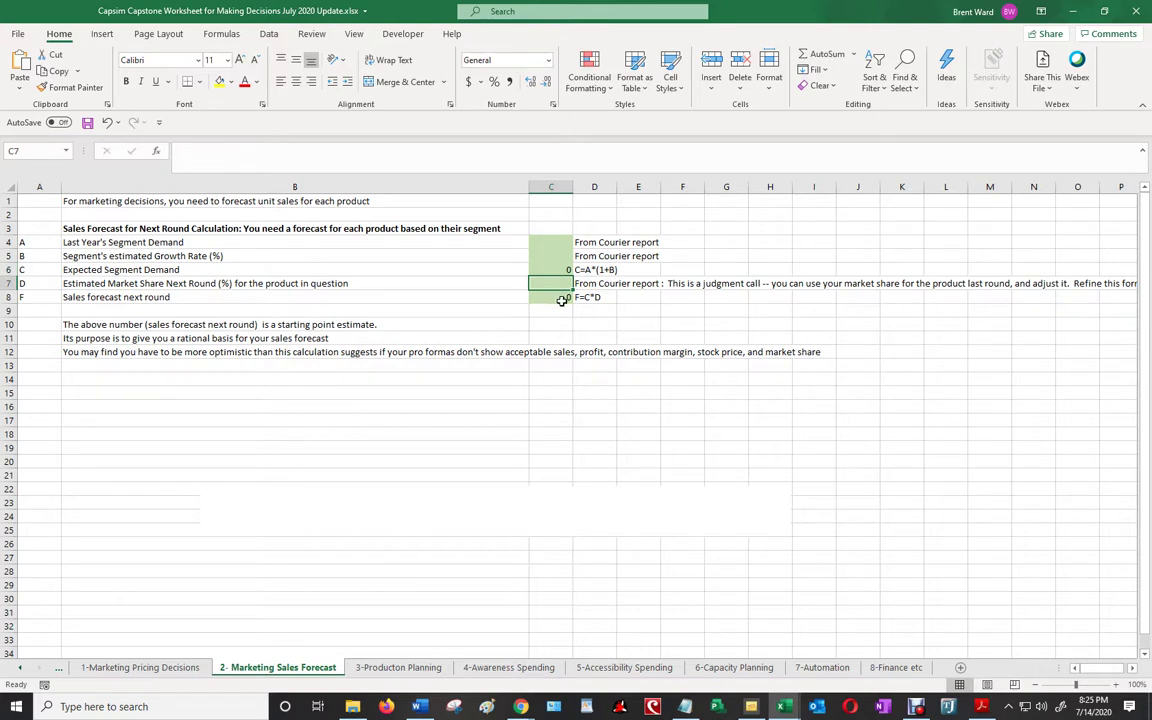
{"action": "left_click", "coordinate": [563, 299]}
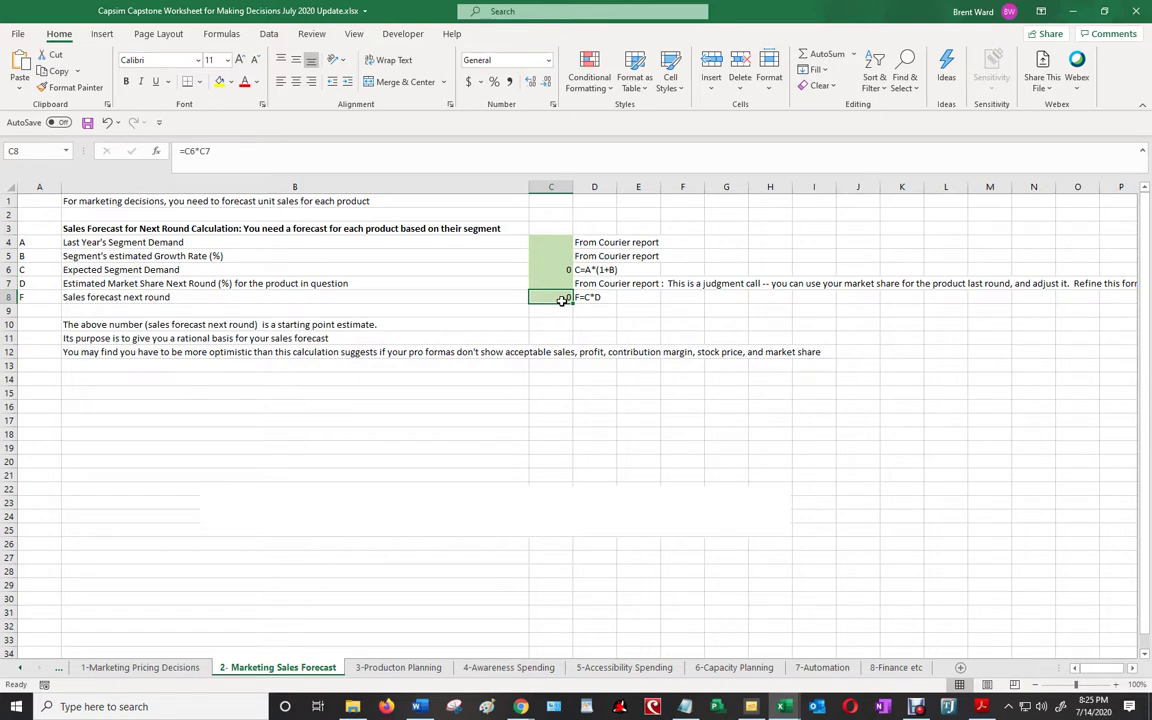
Enter 'Product Able' in cell C1, then extend it to 'Product Able-Traditional'
{"action": "left_click", "coordinate": [558, 201]}
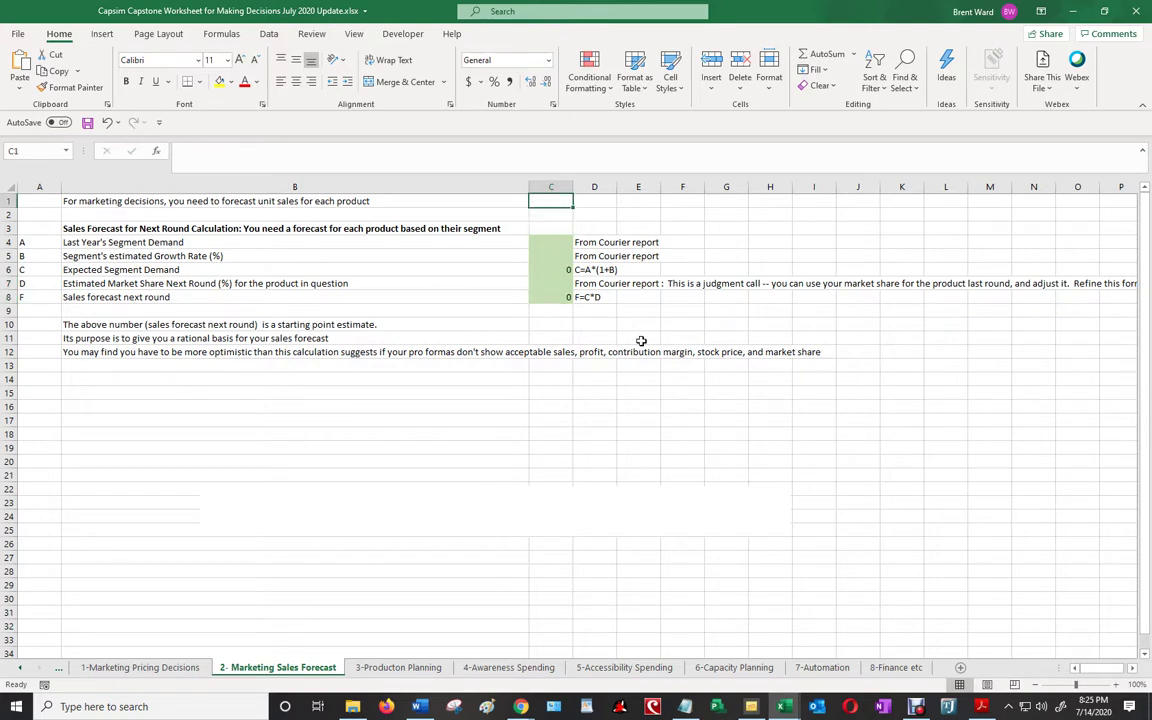
{"action": "type", "text": "Product Able"}
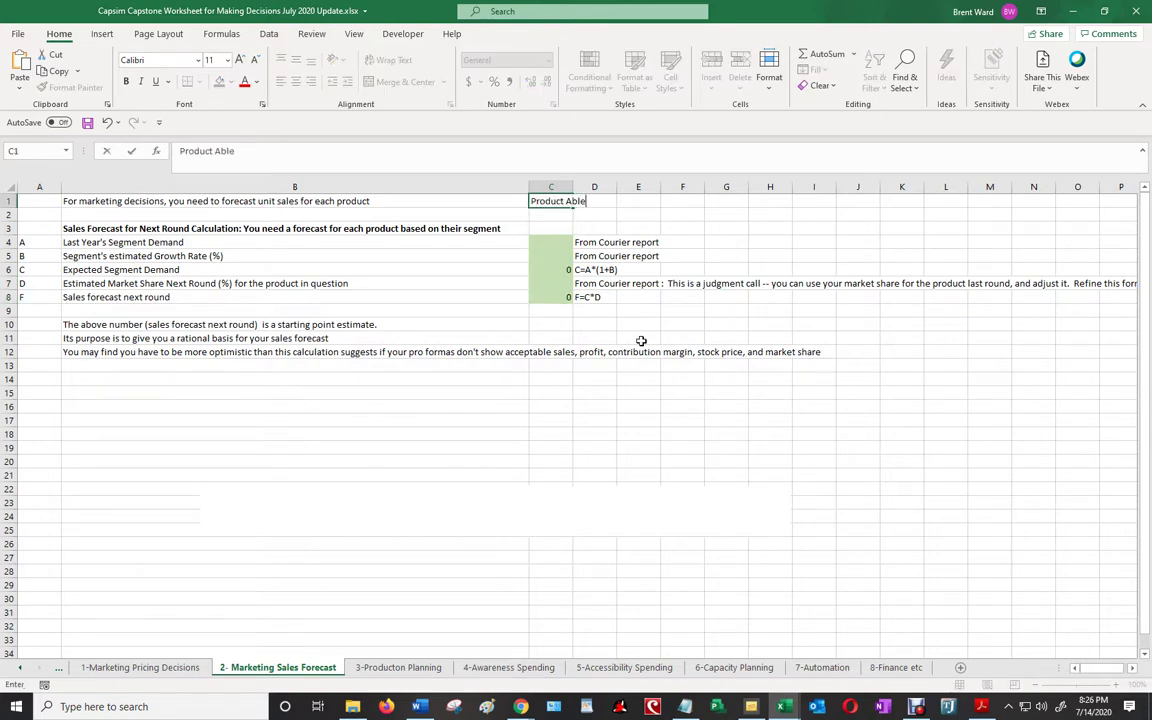
{"action": "key", "text": "Return"}
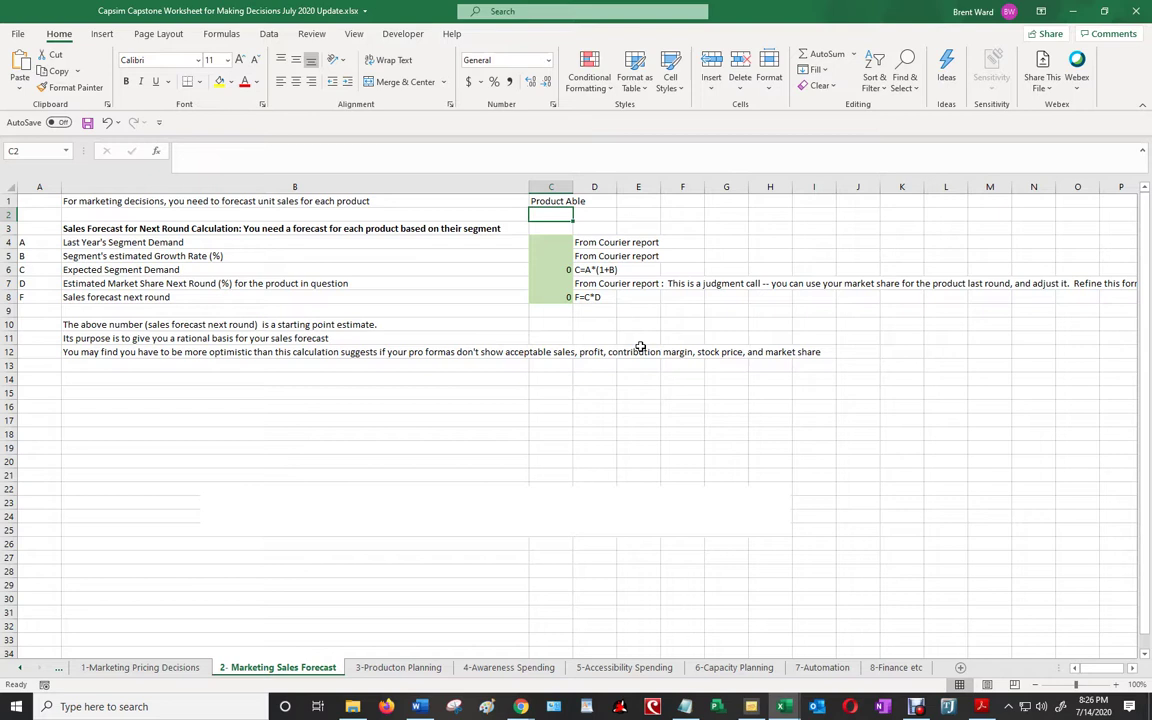
{"action": "key", "text": "Up"}
{"action": "key", "text": "Down"}
{"action": "key", "text": "Down"}
{"action": "key", "text": "Down"}
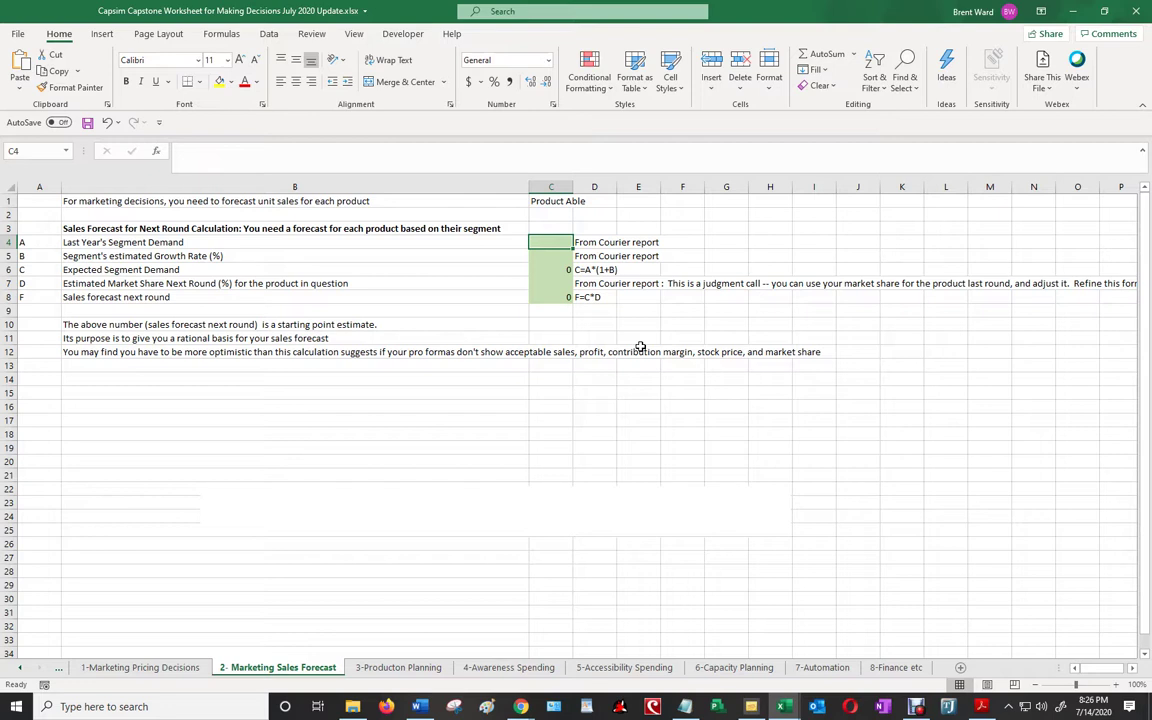
{"action": "left_click", "coordinate": [563, 204]}
{"action": "key", "text": "F2"}
{"action": "type", "text": "-Tradi"}
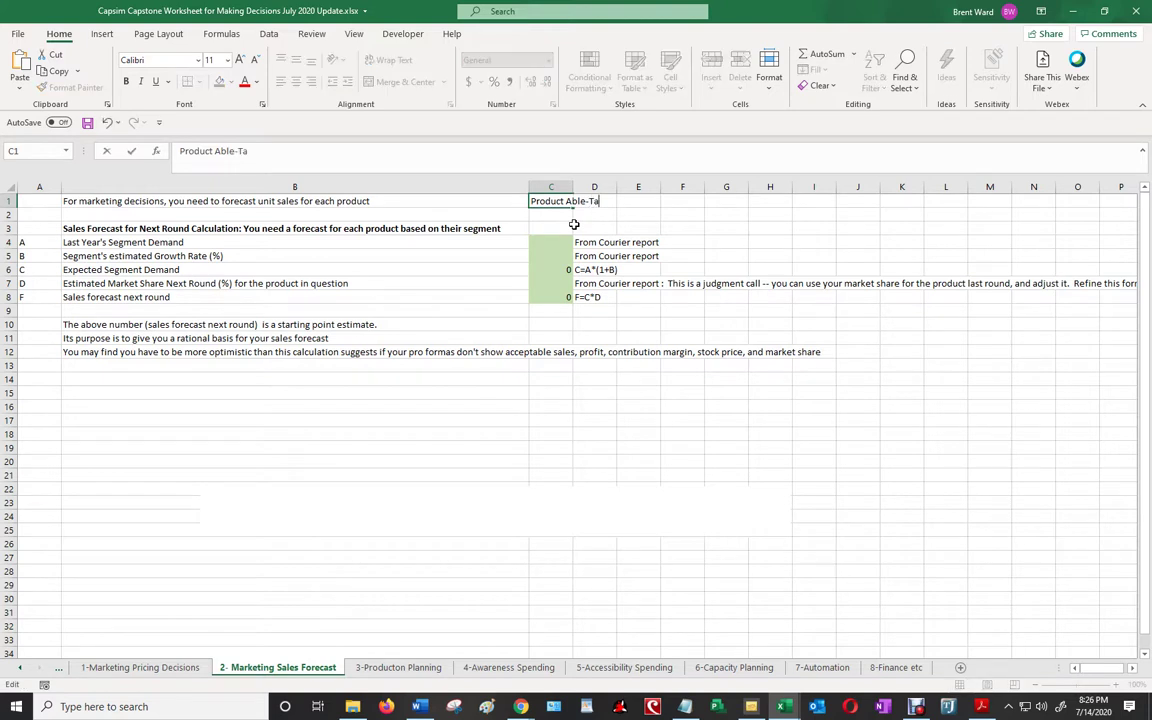
{"action": "type", "text": "tional"}
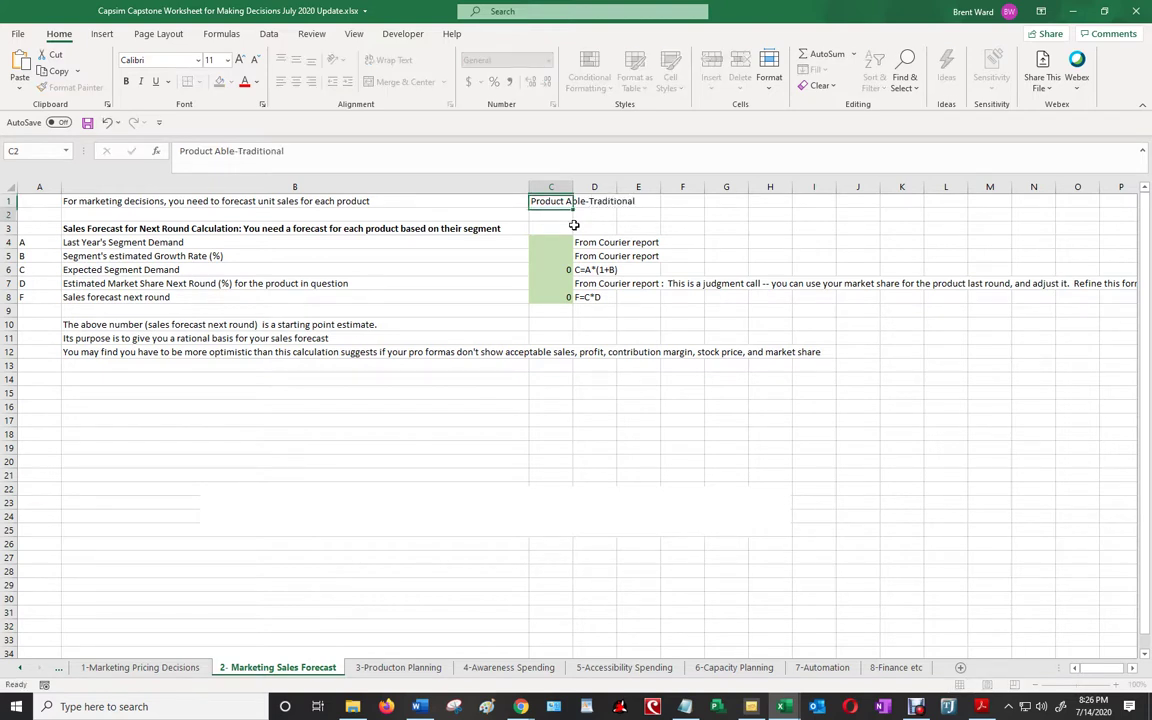
{"action": "key", "text": "Return"}
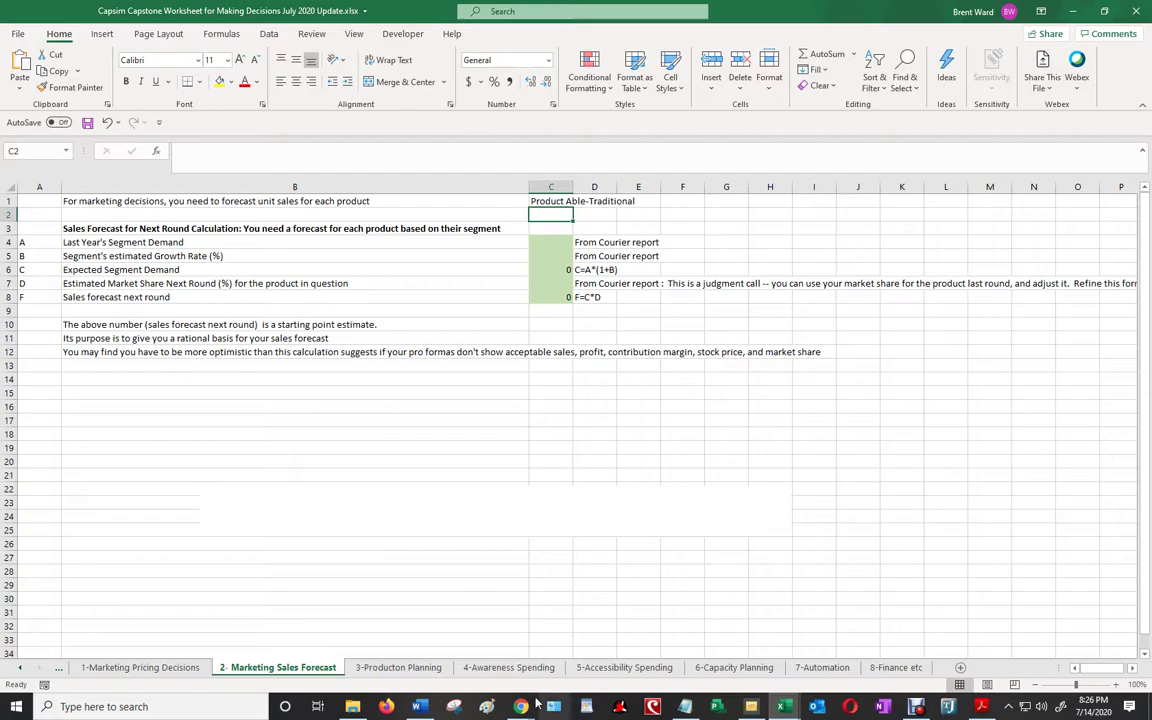
Open the Traditional Segment report from the Capstone Reports list
{"action": "mouse_move", "coordinate": [520, 705]}
{"action": "left_click", "coordinate": [512, 655]}
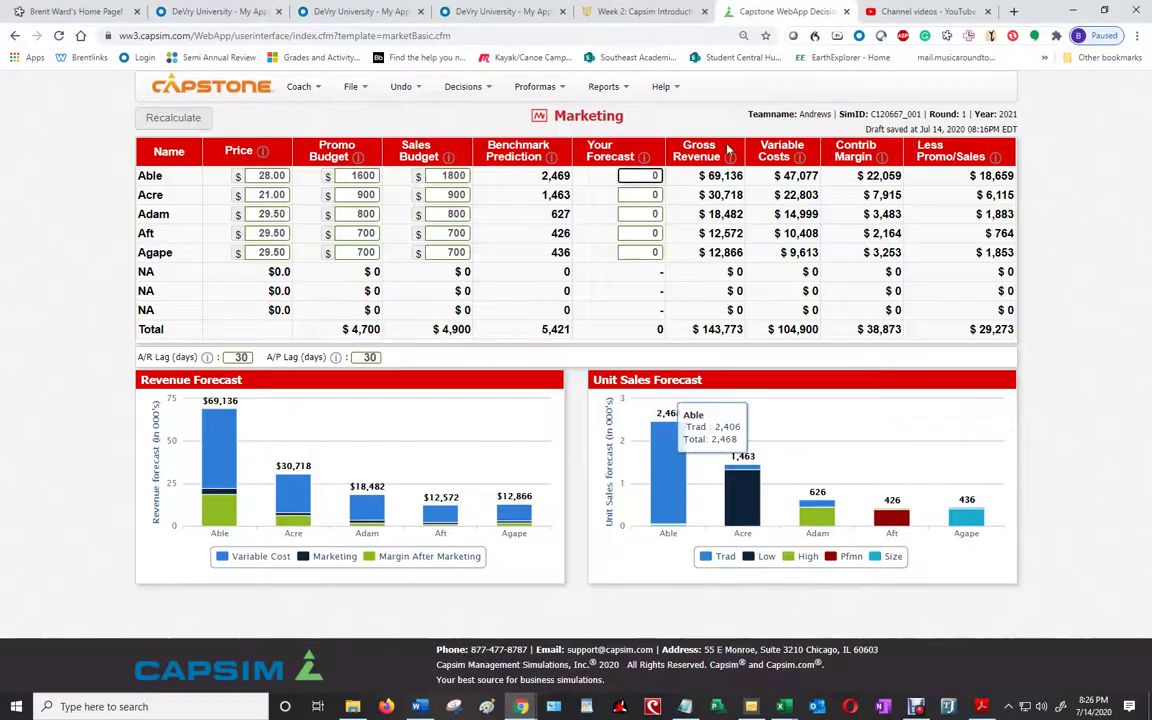
{"action": "left_click", "coordinate": [622, 88]}
{"action": "left_click", "coordinate": [622, 88]}
{"action": "left_click", "coordinate": [622, 88]}
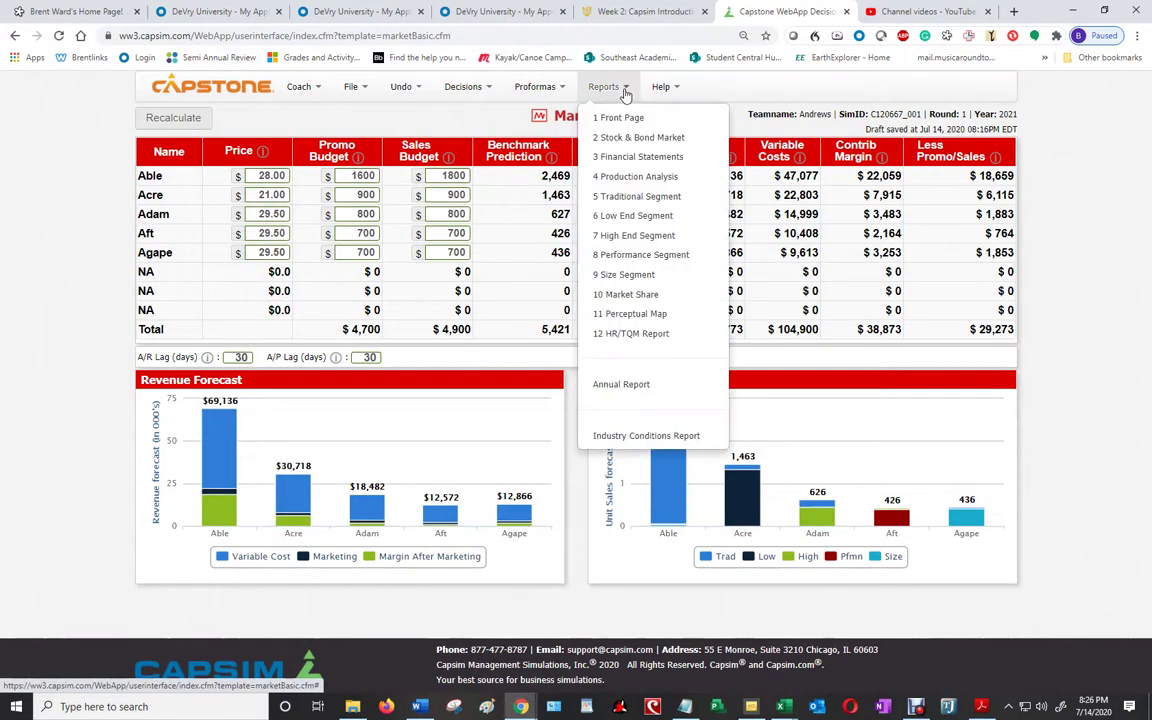
{"action": "left_click", "coordinate": [645, 198]}
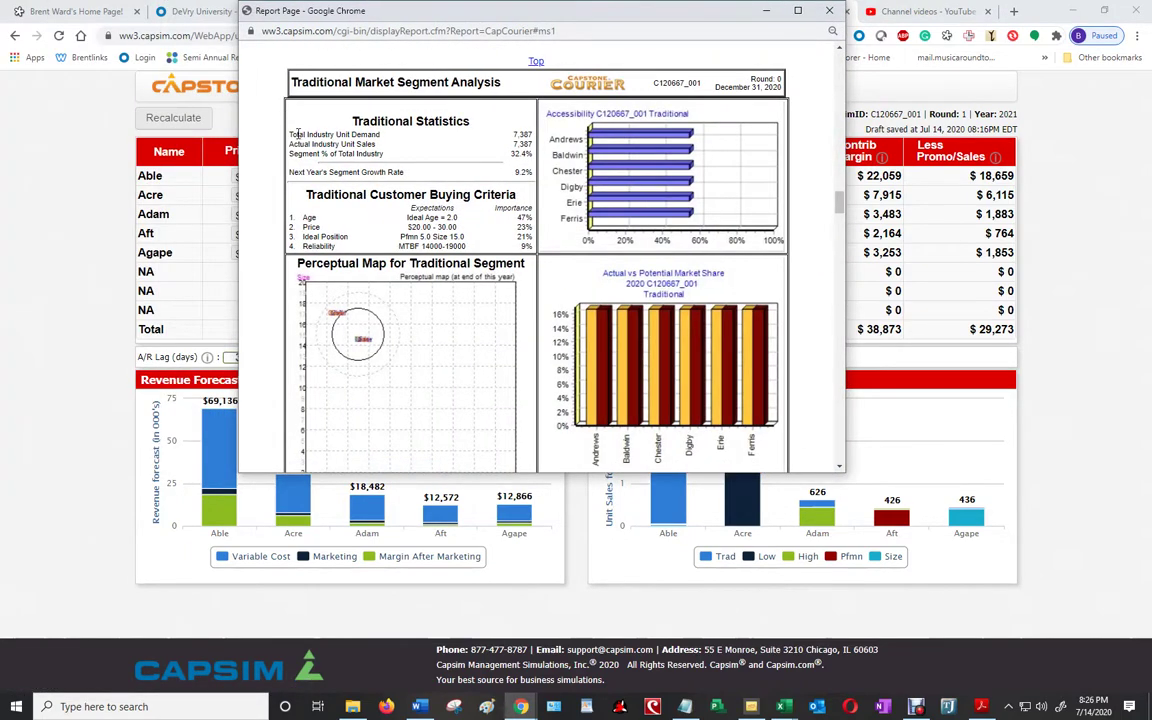
Highlight the Total Industry Unit Demand row showing 7,387, then return toward Excel
{"action": "left_click_drag", "start_coordinate": [290, 134], "coordinate": [533, 137]}
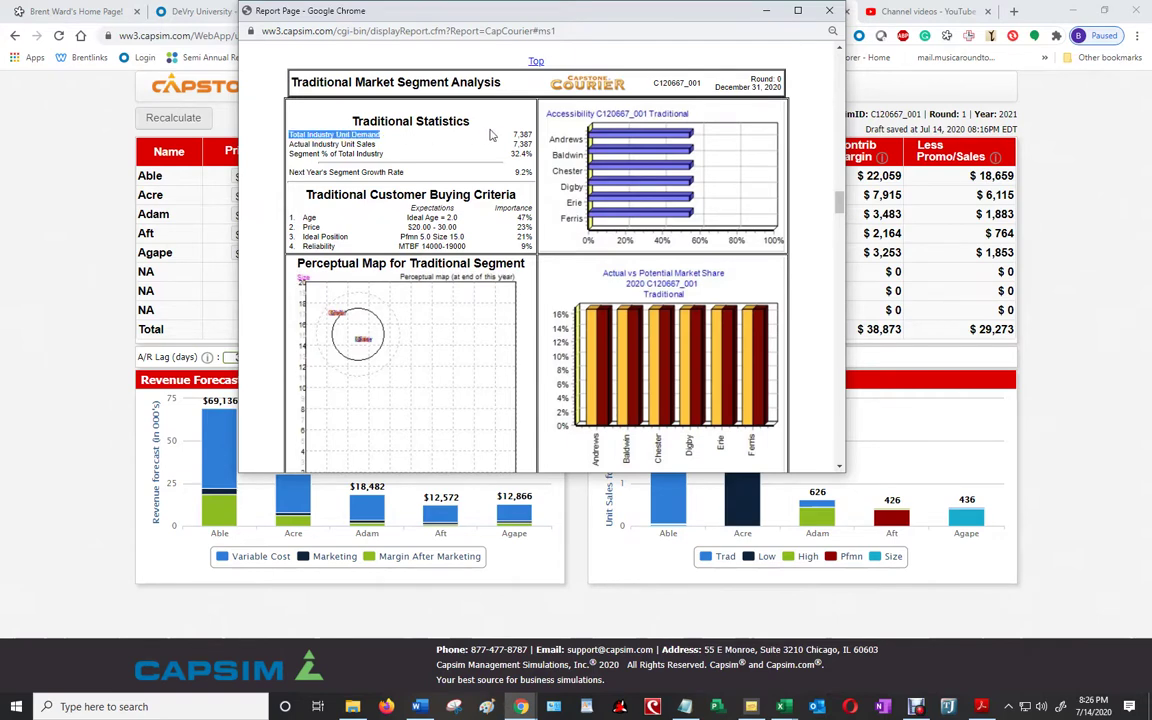
{"action": "left_click", "coordinate": [533, 138]}
{"action": "triple_click", "coordinate": [535, 139]}
{"action": "left_click", "coordinate": [766, 10]}
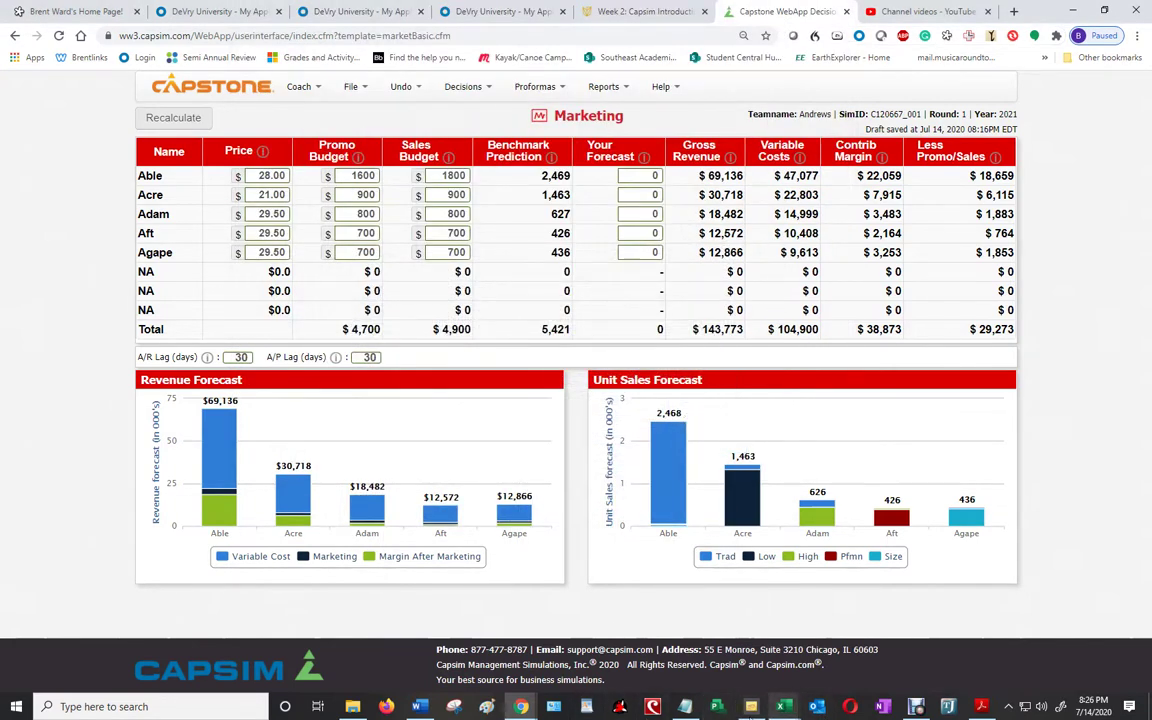
{"action": "mouse_move", "coordinate": [522, 708]}
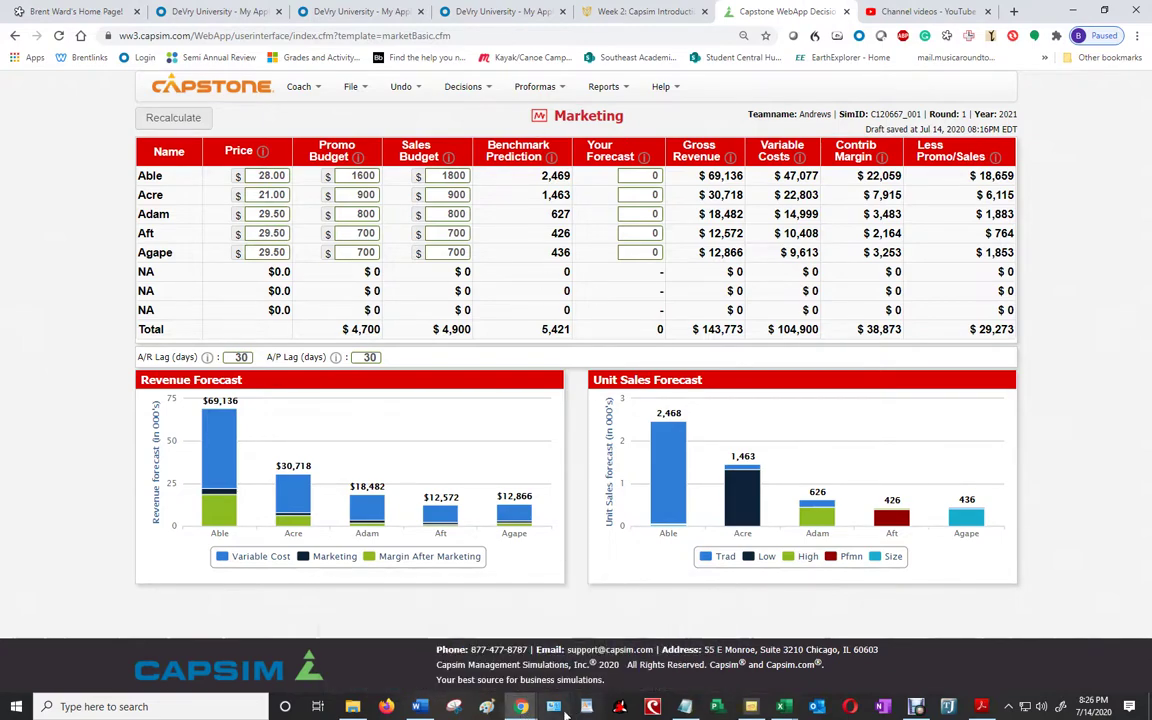
{"action": "left_click", "coordinate": [598, 606]}
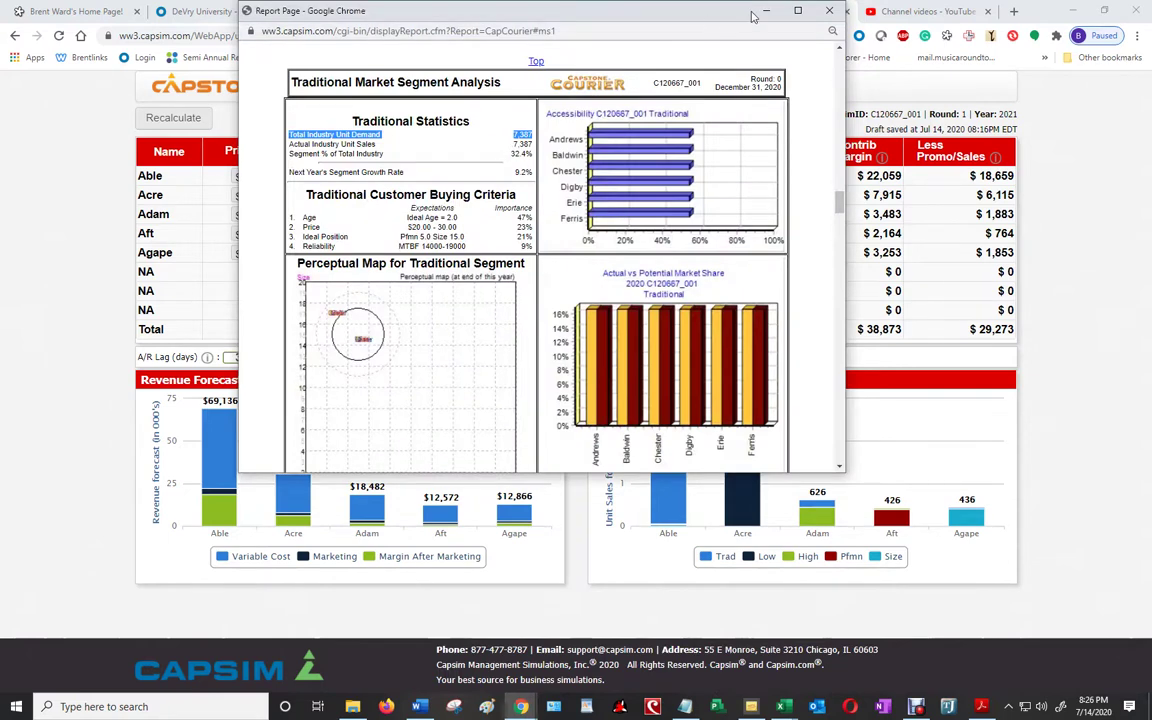
{"action": "left_click", "coordinate": [784, 707]}
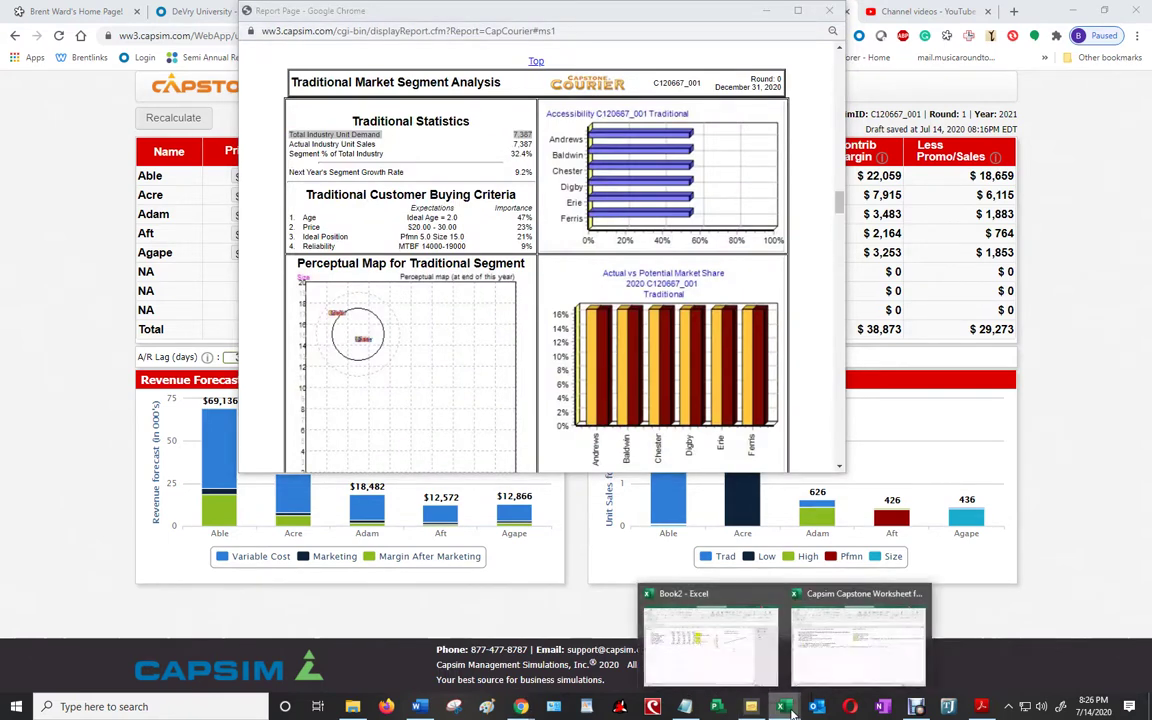
Enter last year's segment demand of 7387 in C4, checking it against the report
{"action": "left_click", "coordinate": [842, 672]}
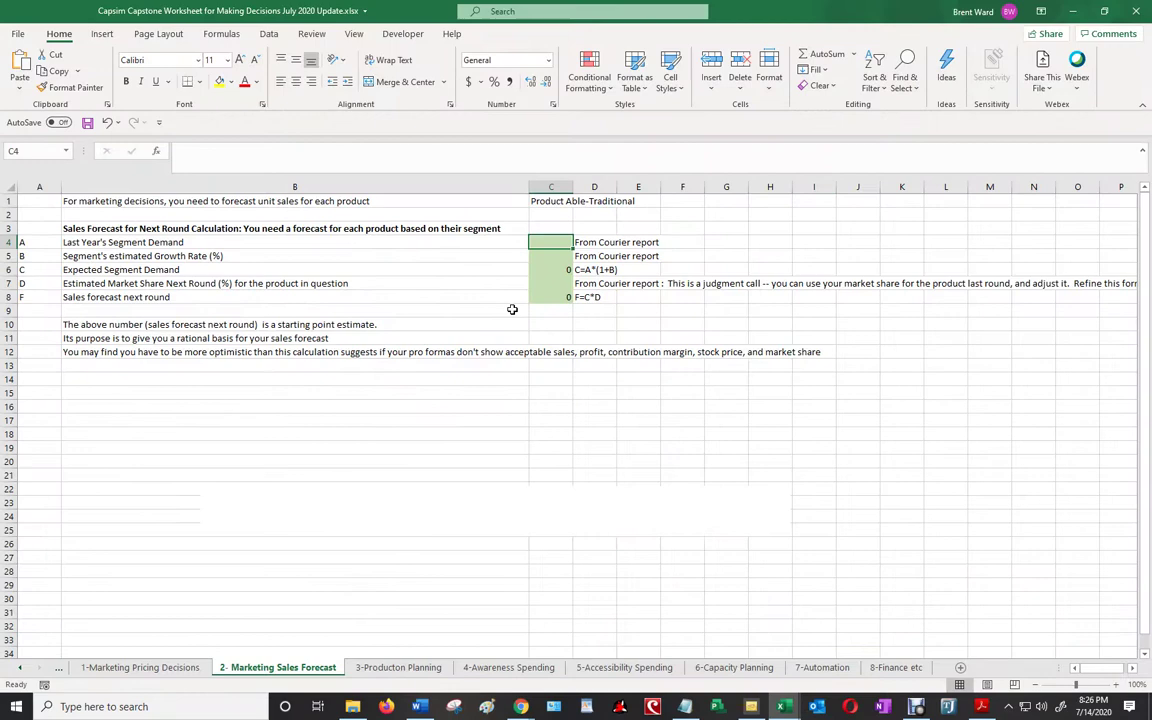
{"action": "type", "text": "7387"}
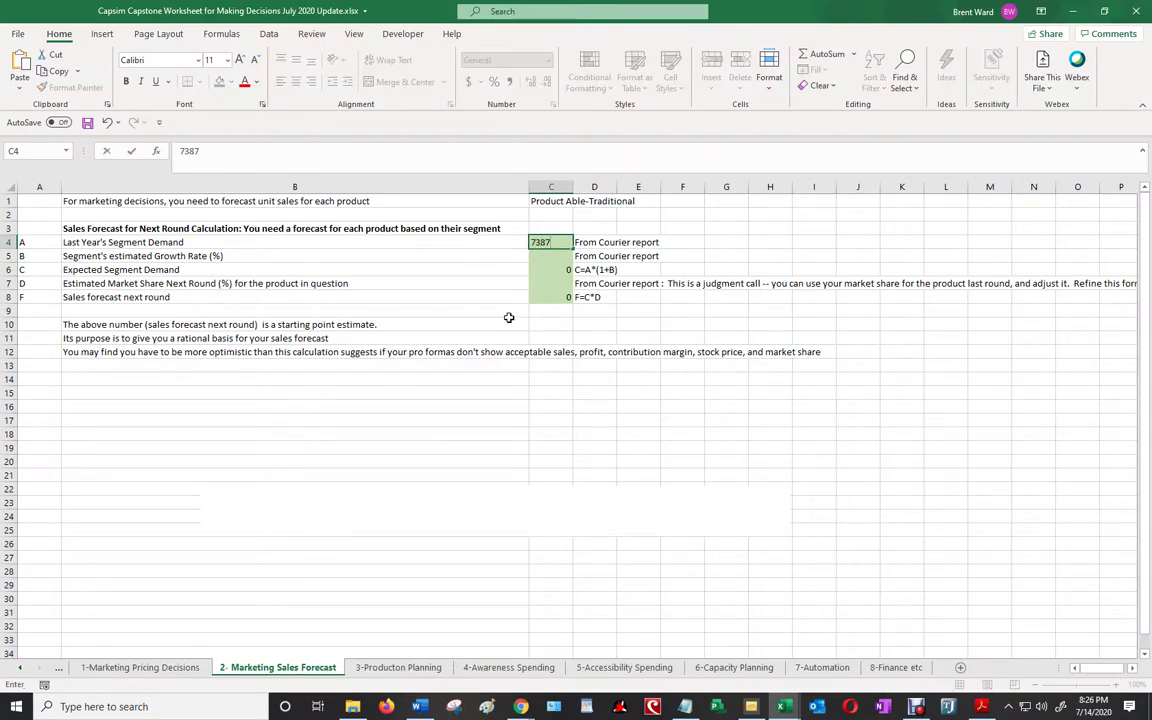
{"action": "key", "text": "Return"}
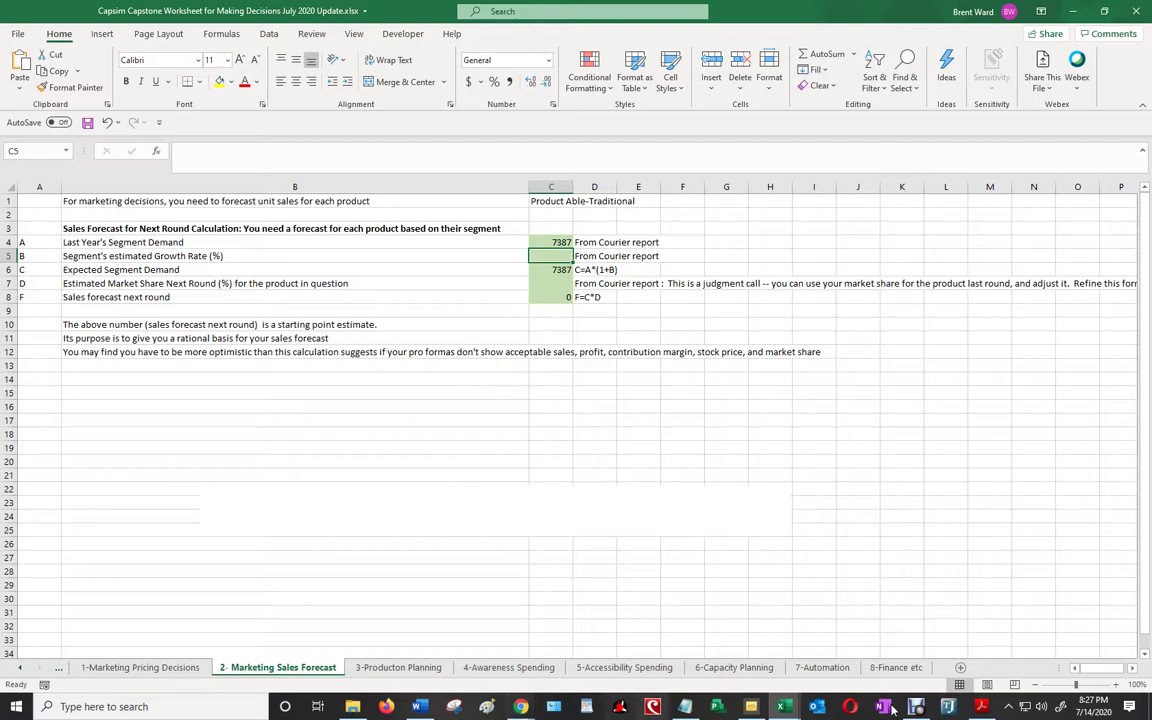
{"action": "mouse_move", "coordinate": [530, 706]}
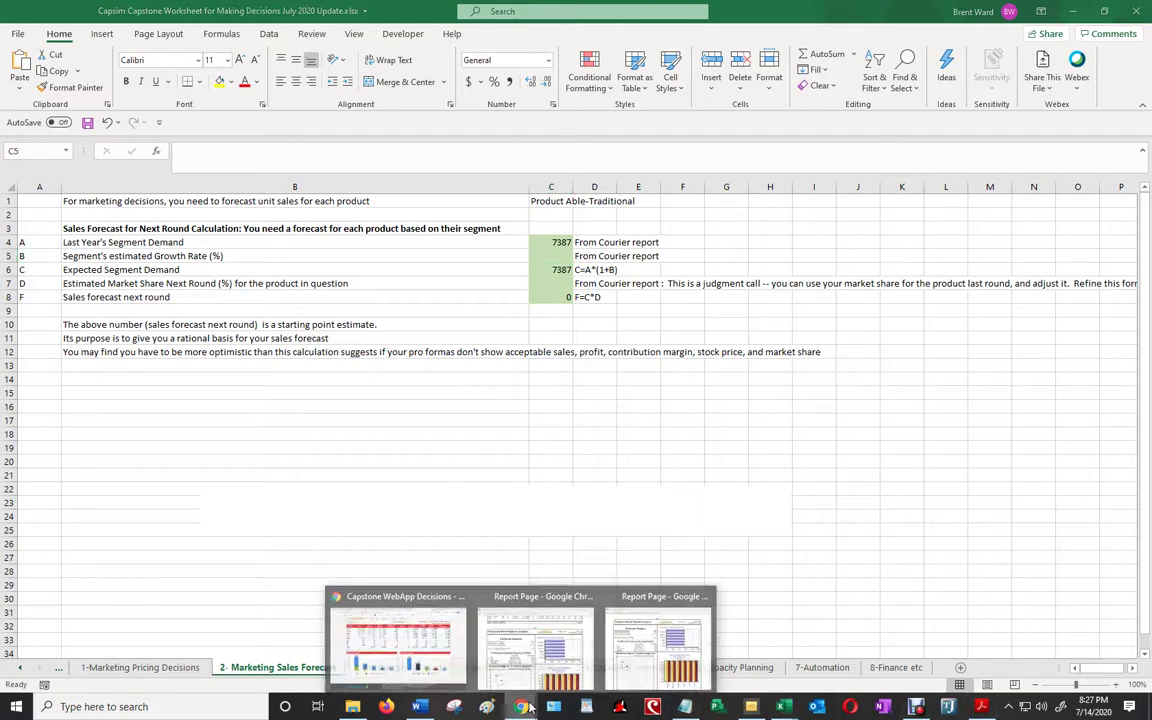
{"action": "left_click", "coordinate": [620, 668]}
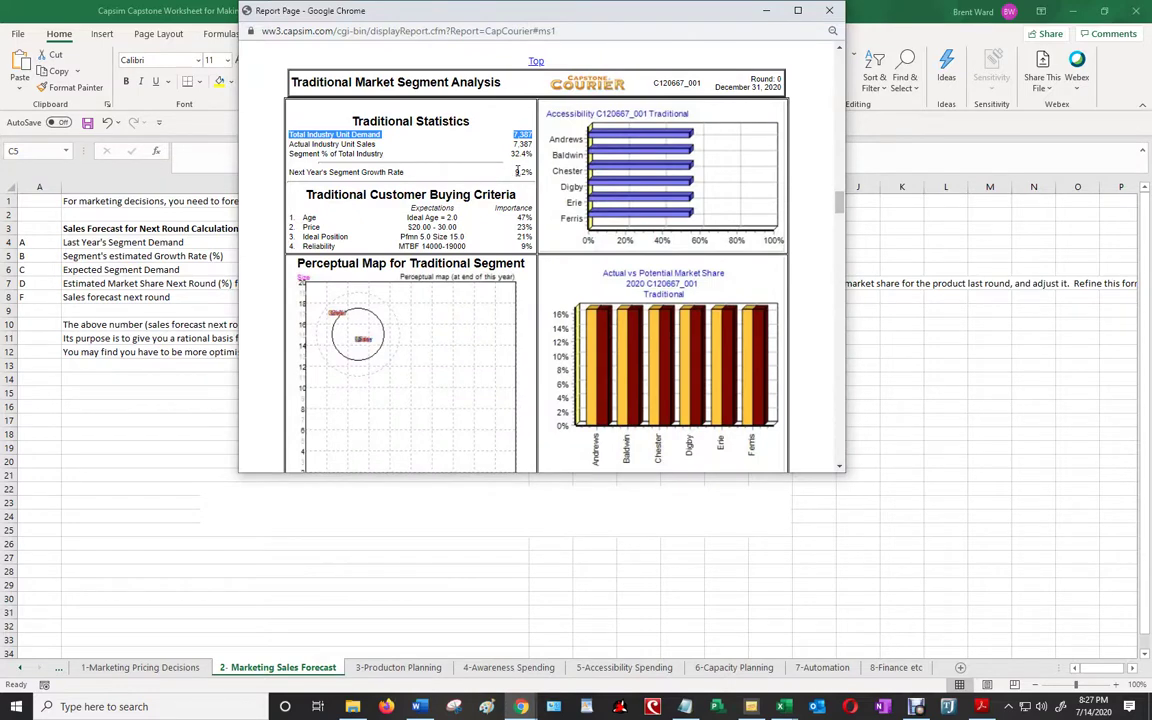
{"action": "left_click", "coordinate": [766, 11]}
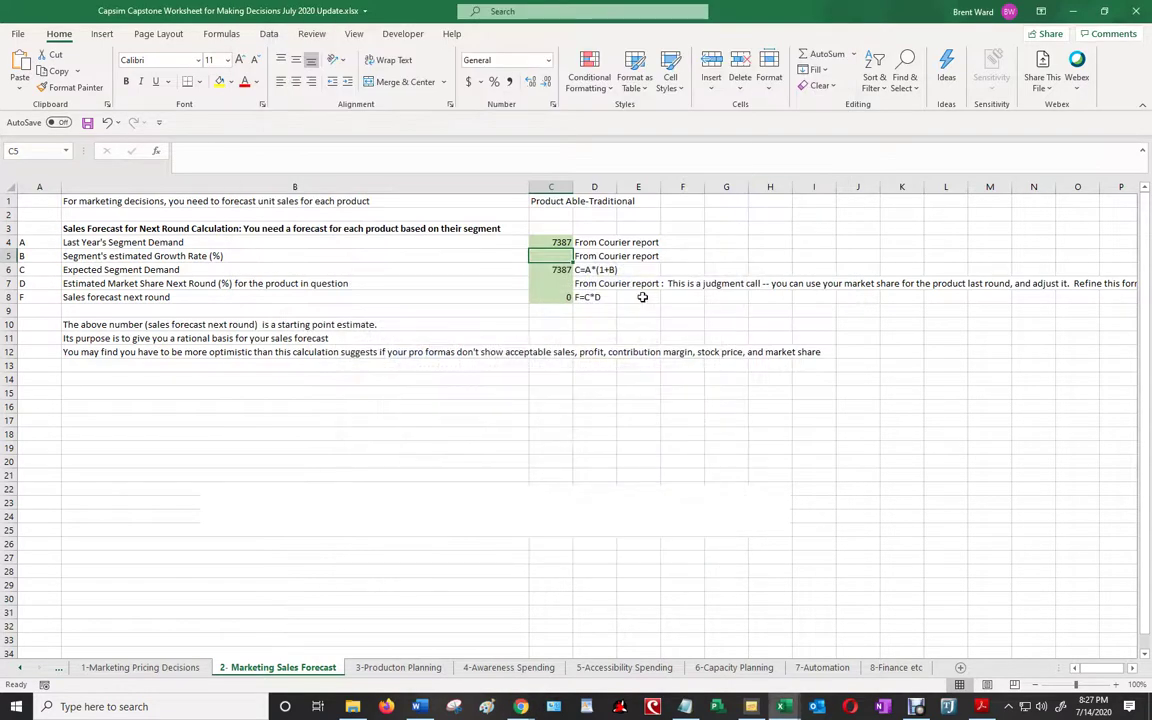
Enter a 0.092 growth rate in C5 and format it as 9.20%
{"action": "type", "text": ".092"}
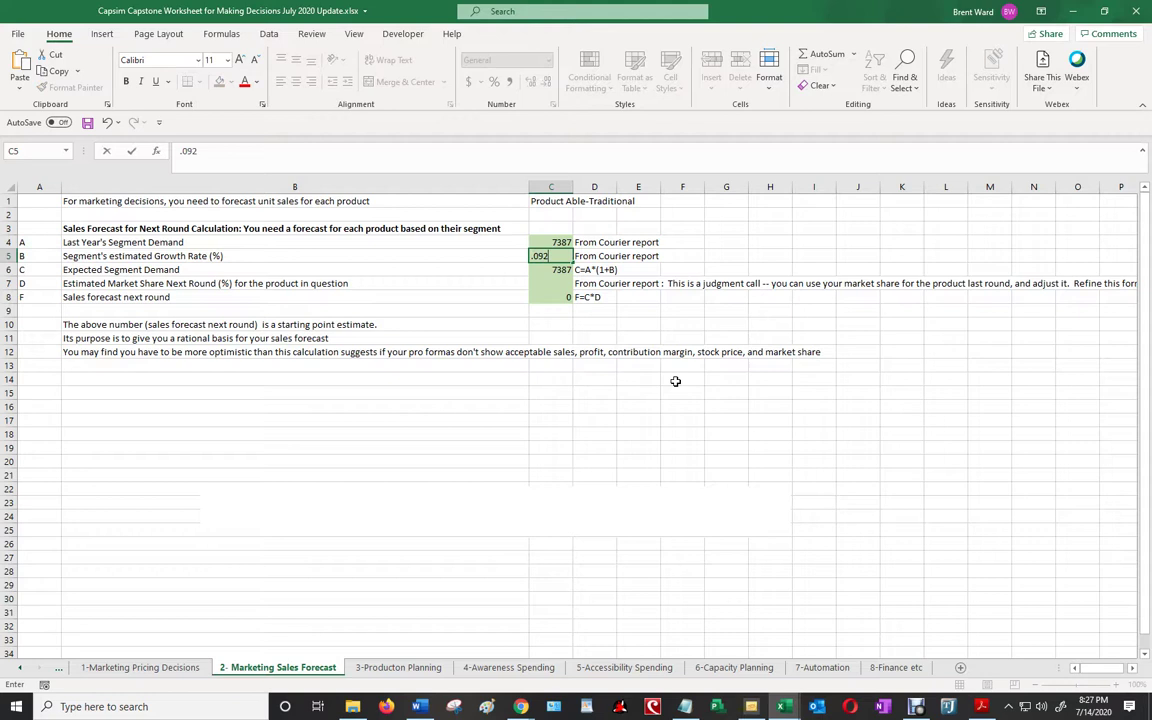
{"action": "key", "text": "Return"}
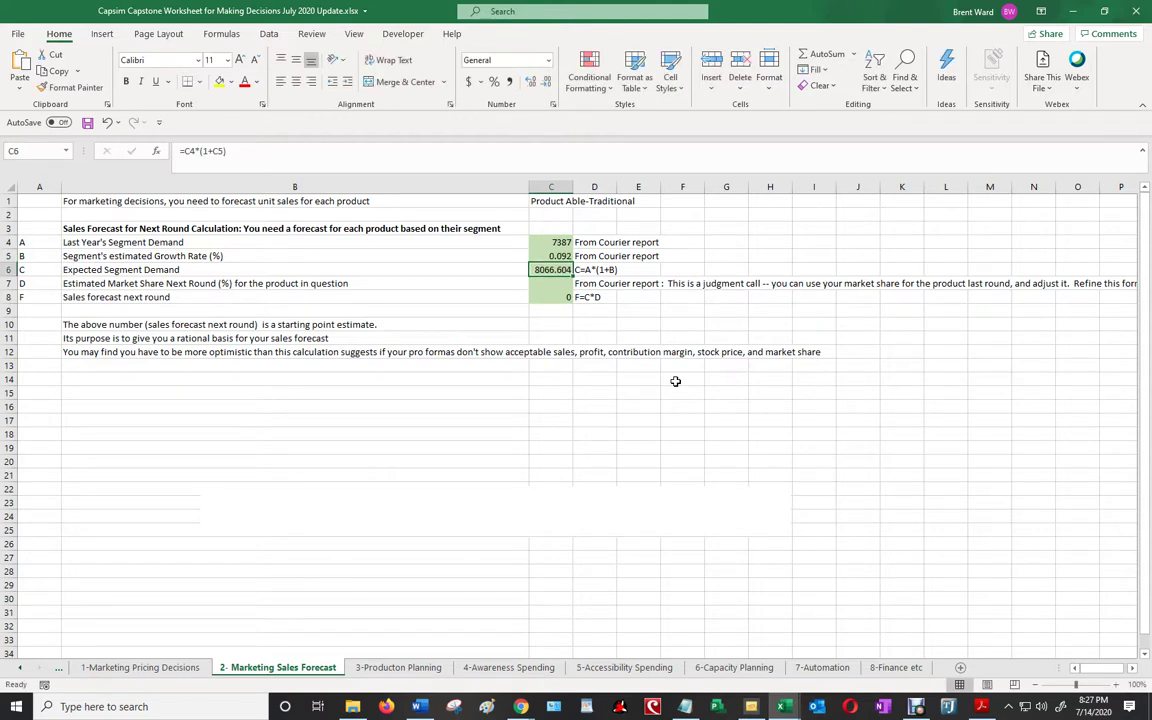
{"action": "key", "text": "Up"}
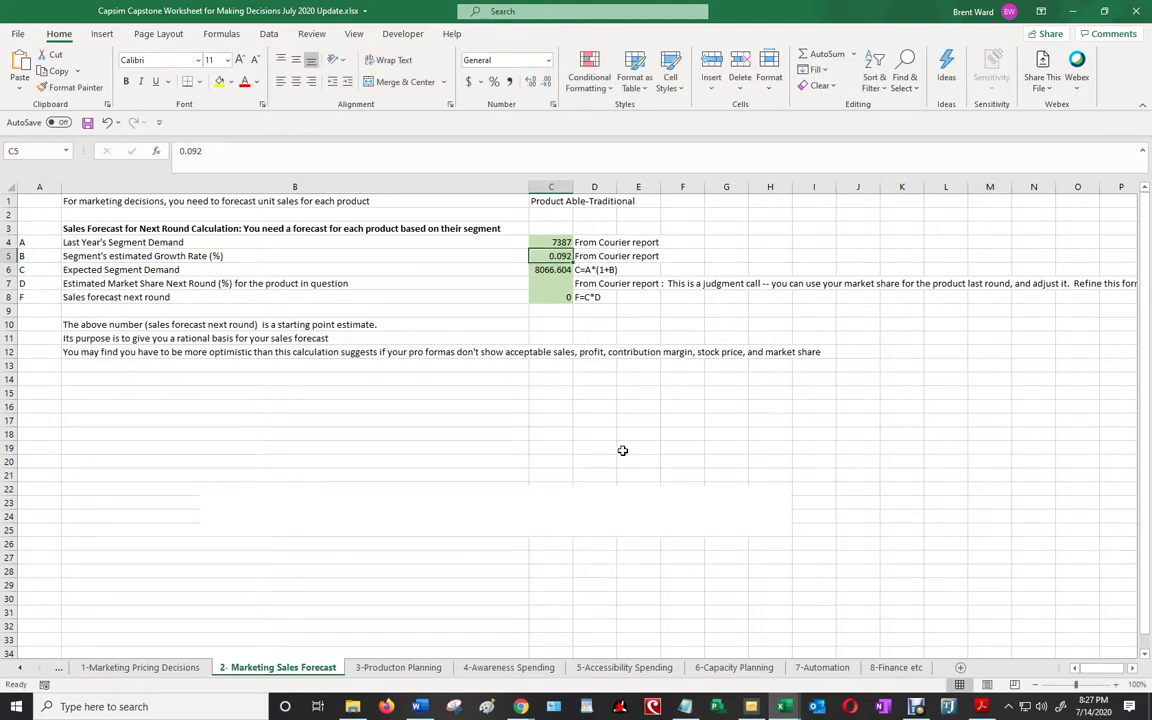
{"action": "left_click", "coordinate": [495, 82]}
{"action": "key", "text": "Down"}
{"action": "key", "text": "Up"}
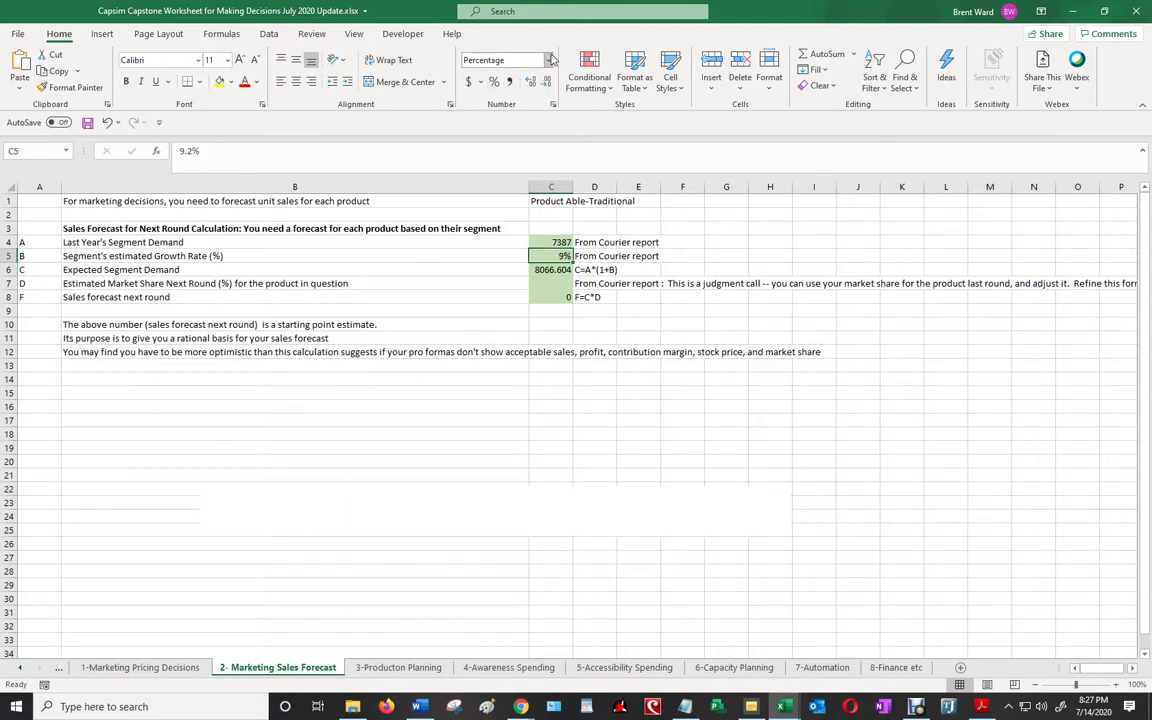
{"action": "left_click", "coordinate": [532, 82]}
{"action": "left_click", "coordinate": [532, 82]}
Check the expected segment demand of 8066.604 in C6, then move to the market share cell C7
{"action": "left_click", "coordinate": [565, 272]}
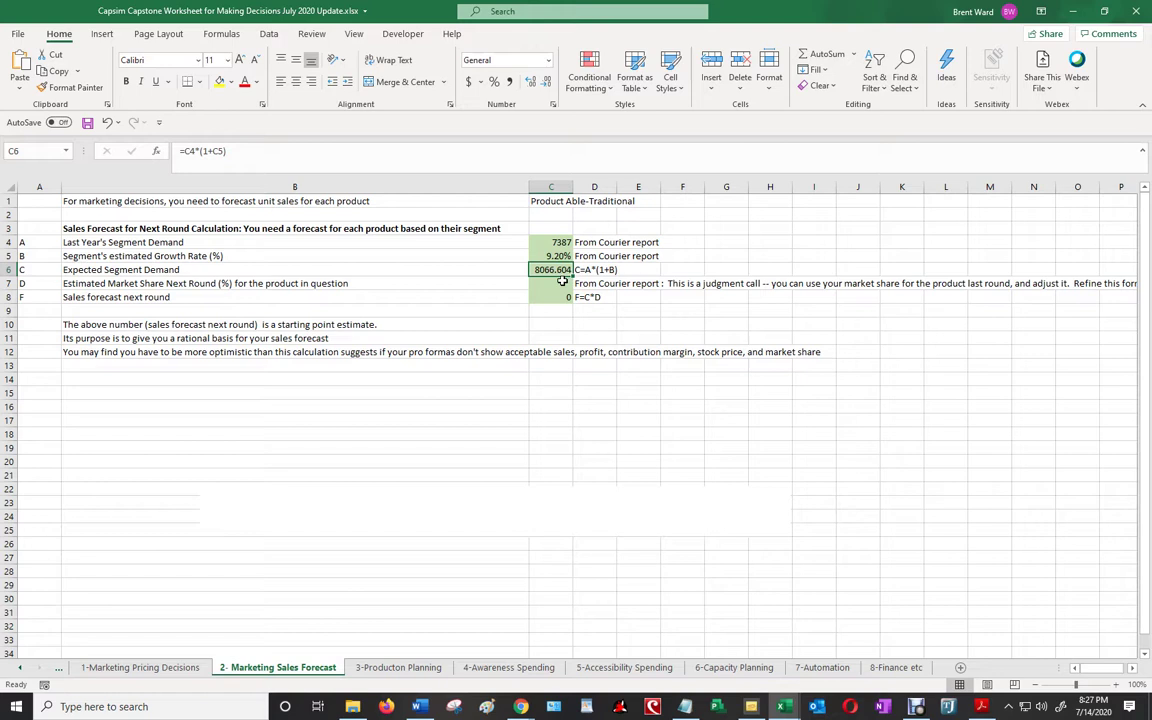
{"action": "left_click", "coordinate": [560, 284]}
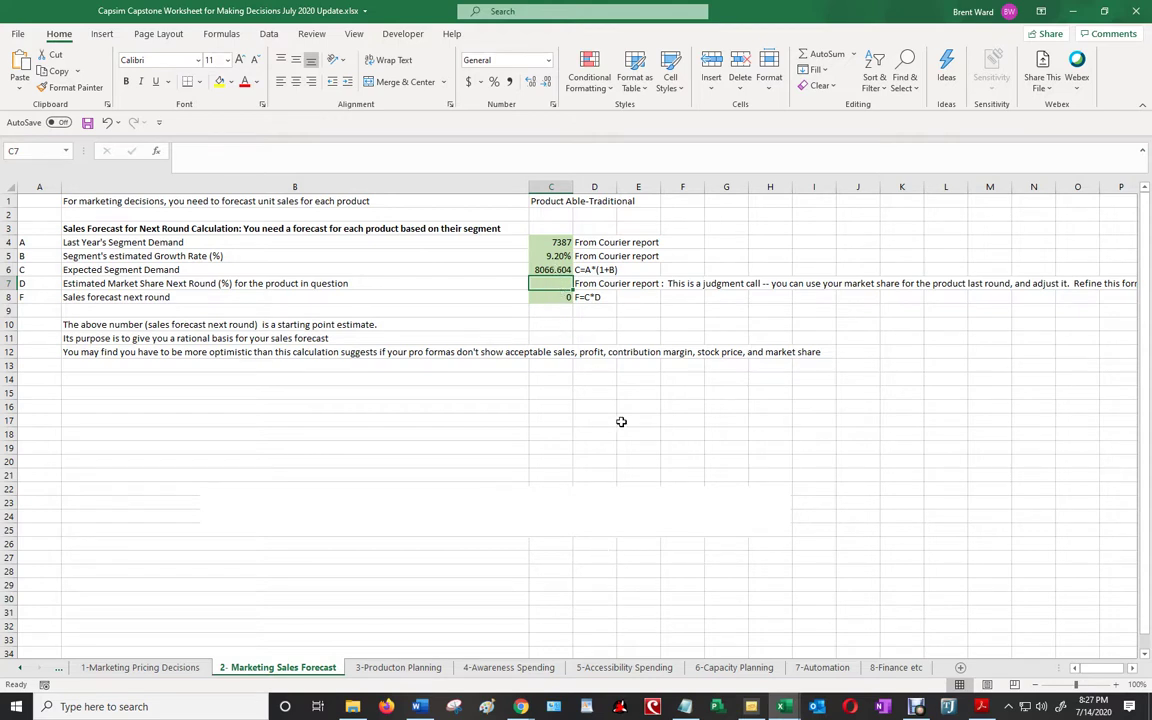
{"action": "mouse_move", "coordinate": [786, 703]}
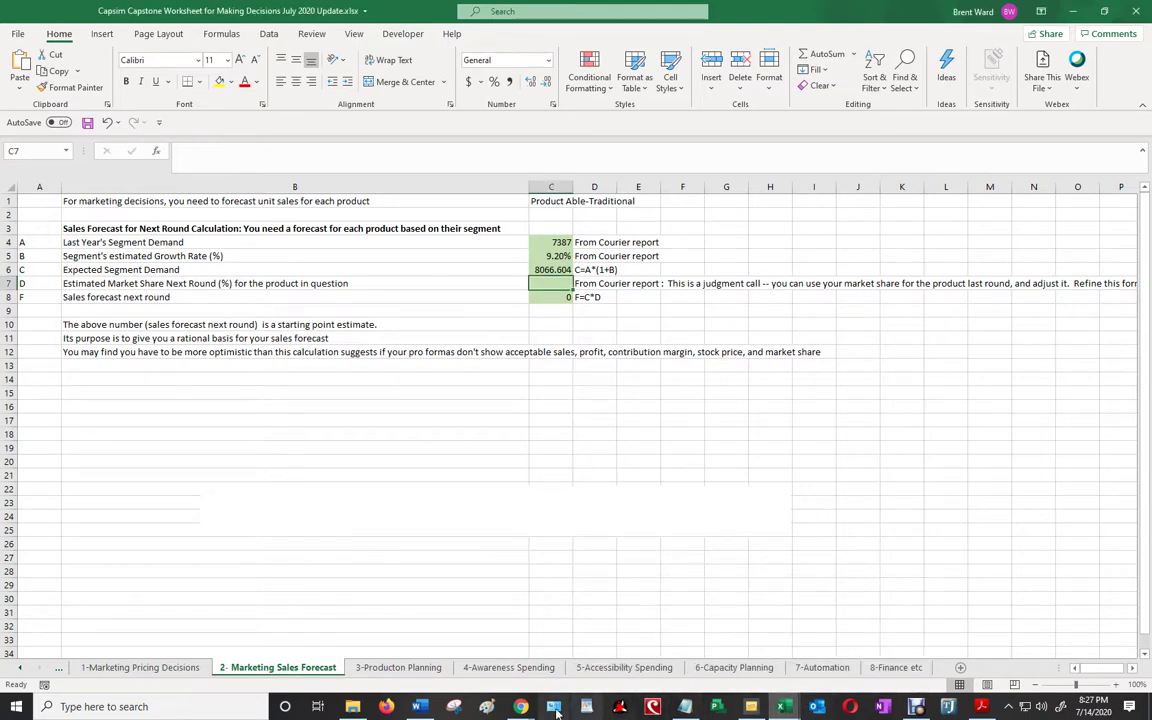
{"action": "mouse_move", "coordinate": [521, 706]}
{"action": "left_click", "coordinate": [633, 677]}
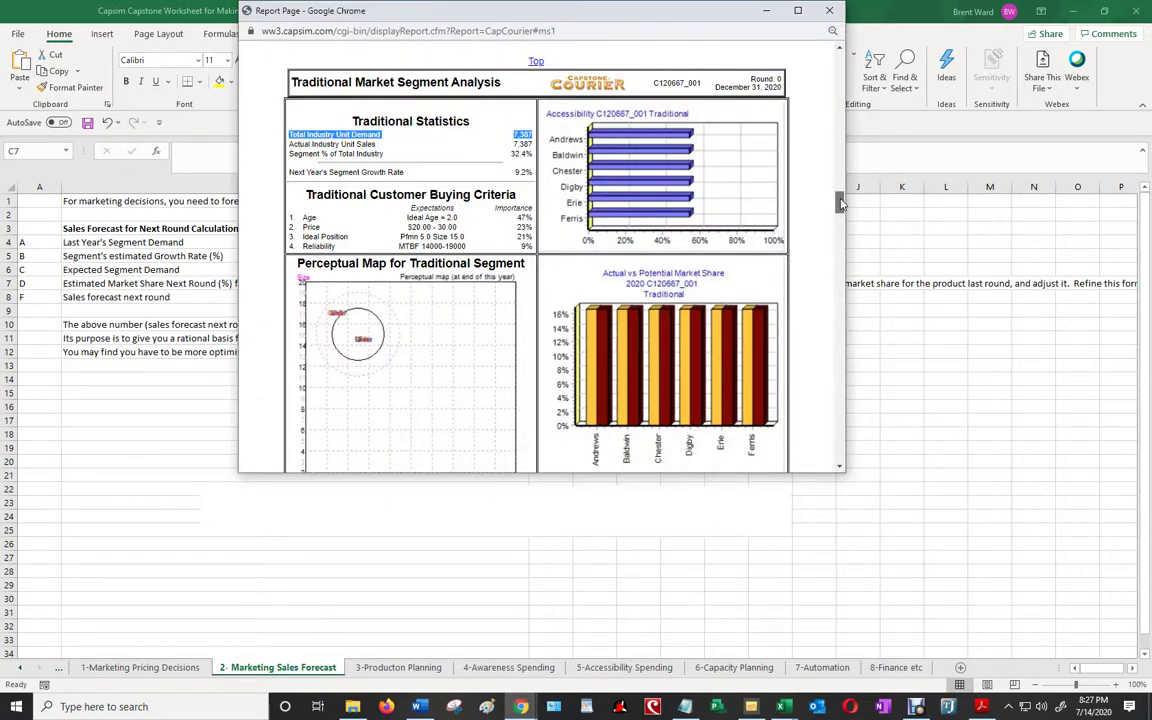
{"action": "left_click_drag", "start_coordinate": [841, 204], "coordinate": [845, 367]}
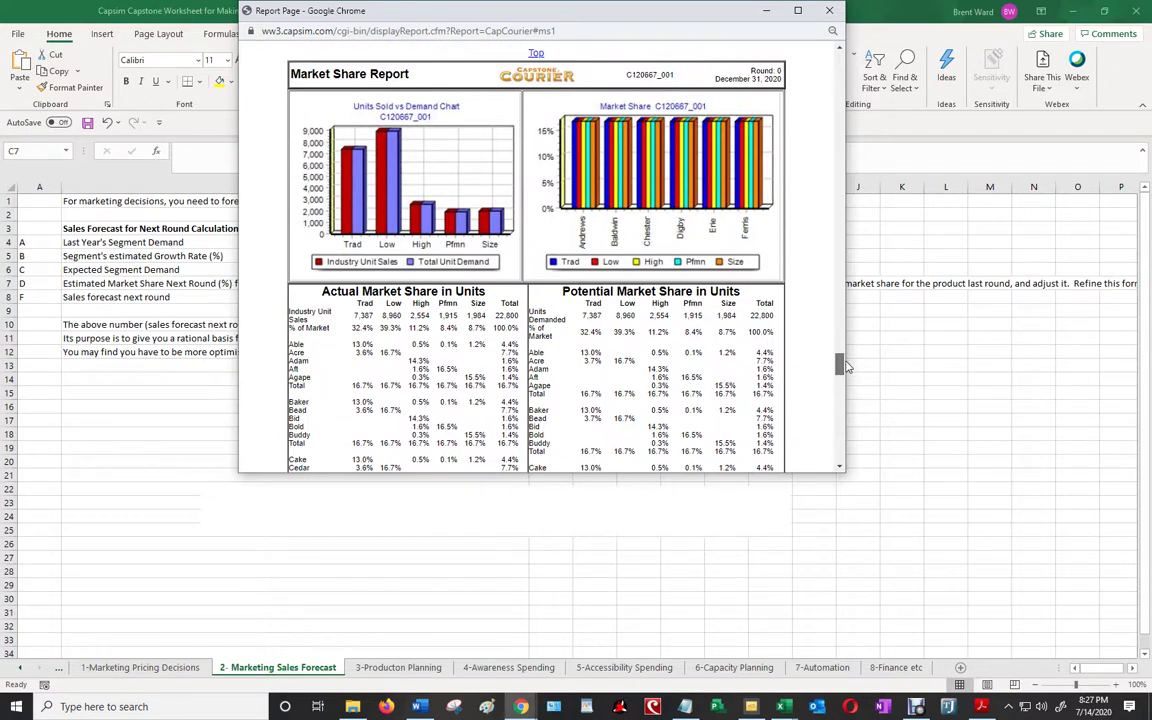
{"action": "scroll", "coordinate": [632, 215], "scroll_direction": "down", "scroll_amount": 2}
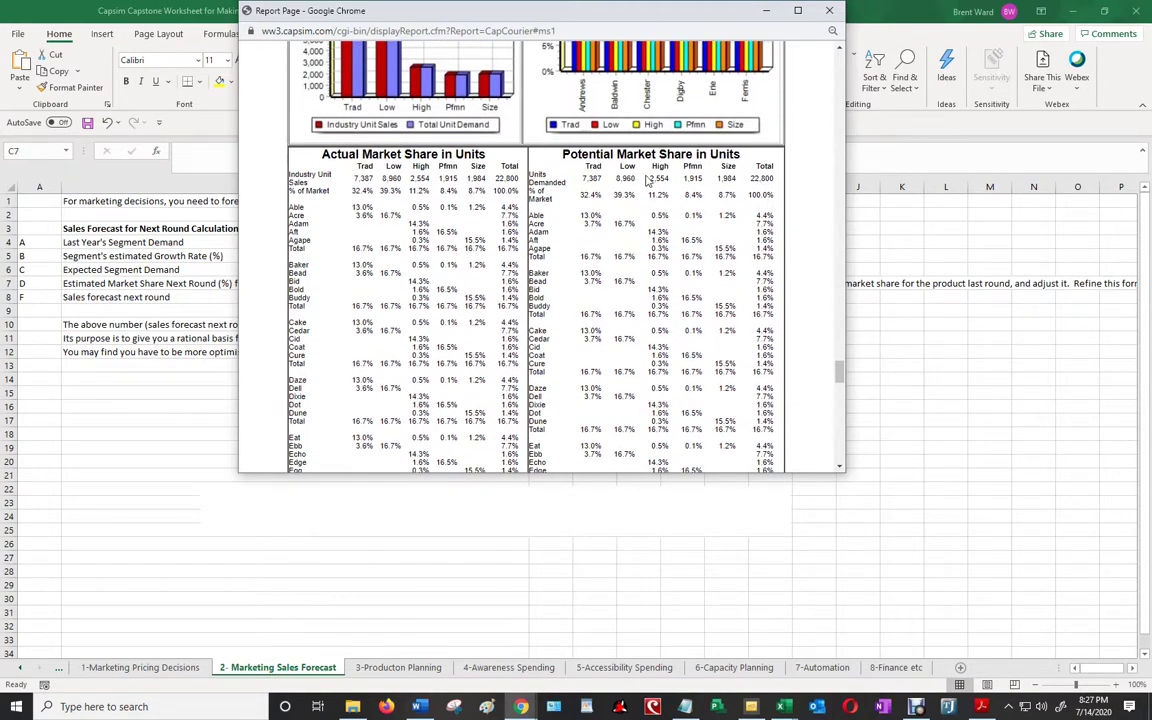
{"action": "left_click_drag", "start_coordinate": [536, 152], "coordinate": [751, 162]}
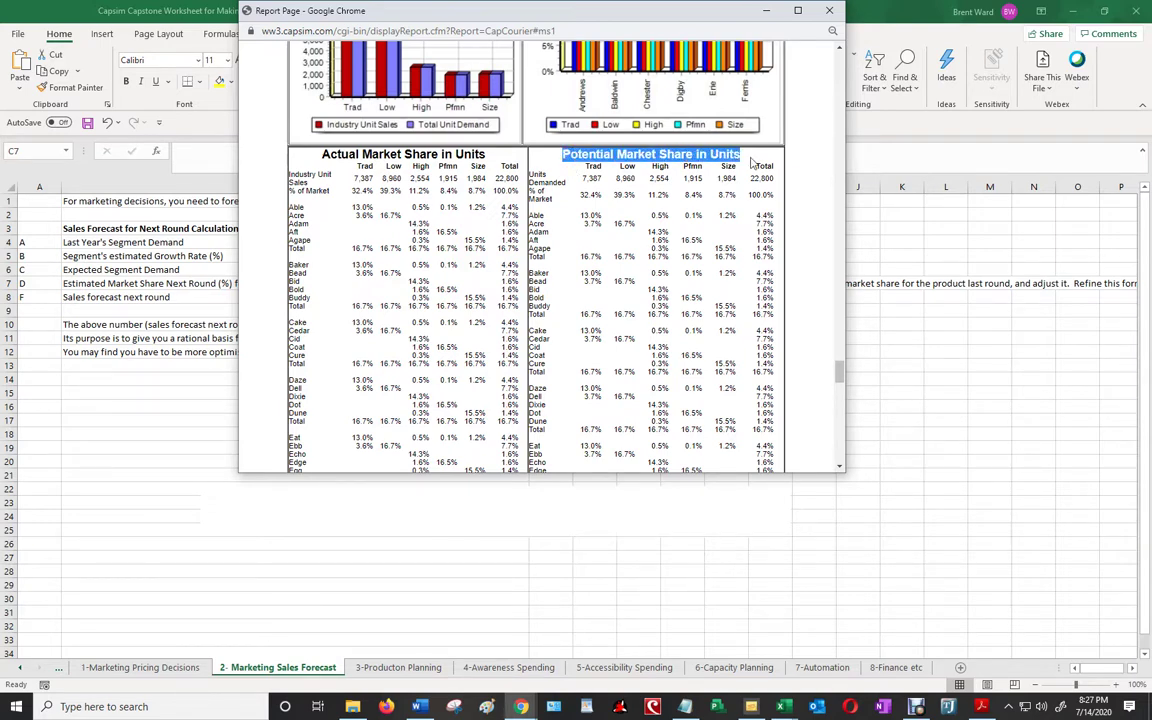
{"action": "left_click", "coordinate": [753, 162]}
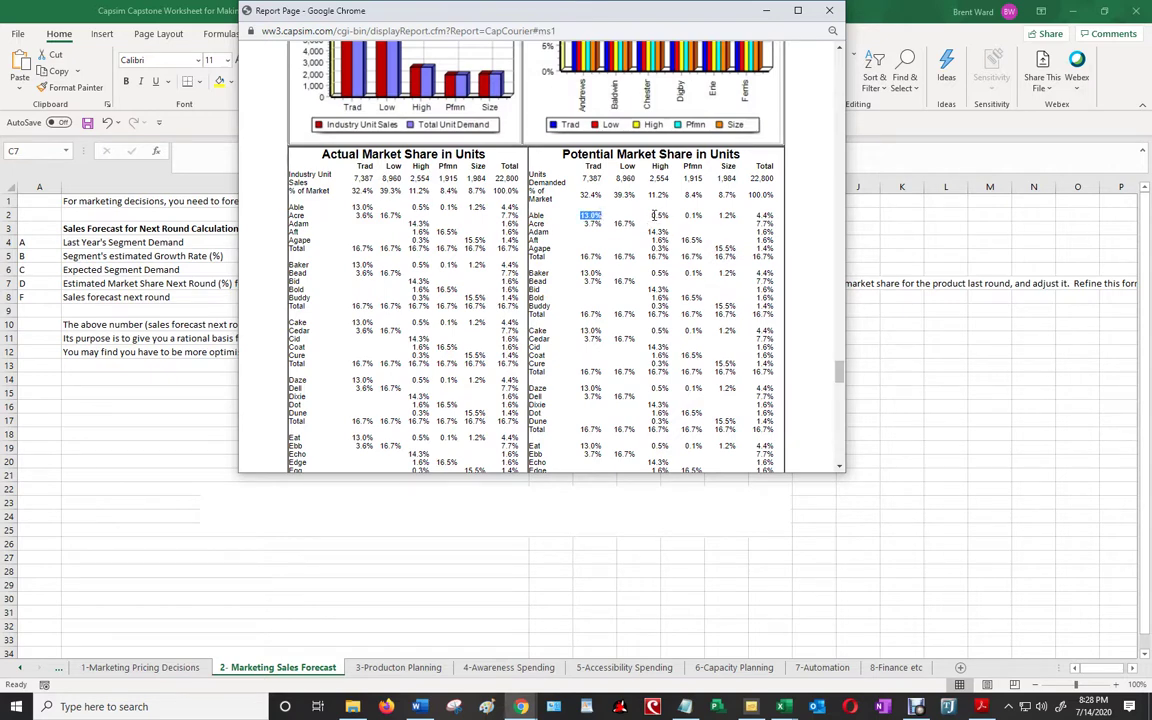
{"action": "left_click_drag", "start_coordinate": [655, 215], "coordinate": [733, 216]}
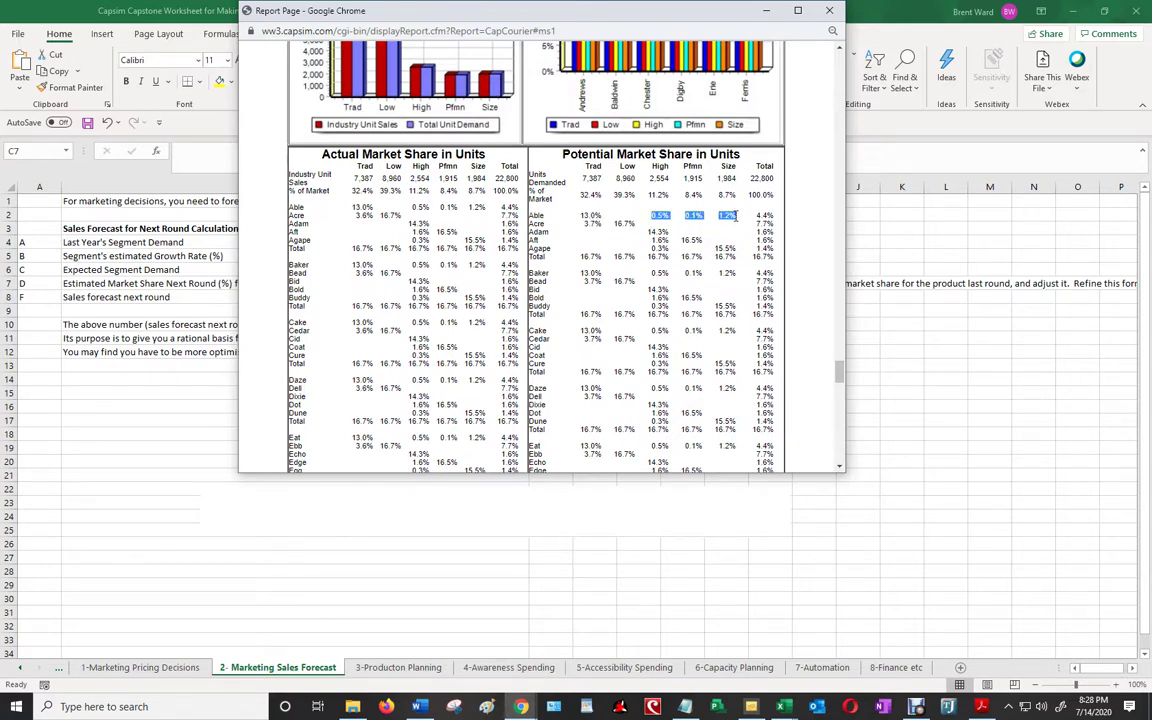
{"action": "left_click", "coordinate": [690, 217]}
{"action": "left_click_drag", "start_coordinate": [581, 216], "coordinate": [729, 216]}
{"action": "left_click", "coordinate": [591, 215]}
{"action": "left_click_drag", "start_coordinate": [582, 215], "coordinate": [733, 217]}
{"action": "left_click", "coordinate": [584, 215]}
{"action": "left_click_drag", "start_coordinate": [582, 215], "coordinate": [734, 219]}
{"action": "left_click", "coordinate": [735, 219]}
Enter 0.148 in C7, formatted as 14.8%, giving a 1193.857-unit forecast in C8
{"action": "left_click", "coordinate": [769, 12]}
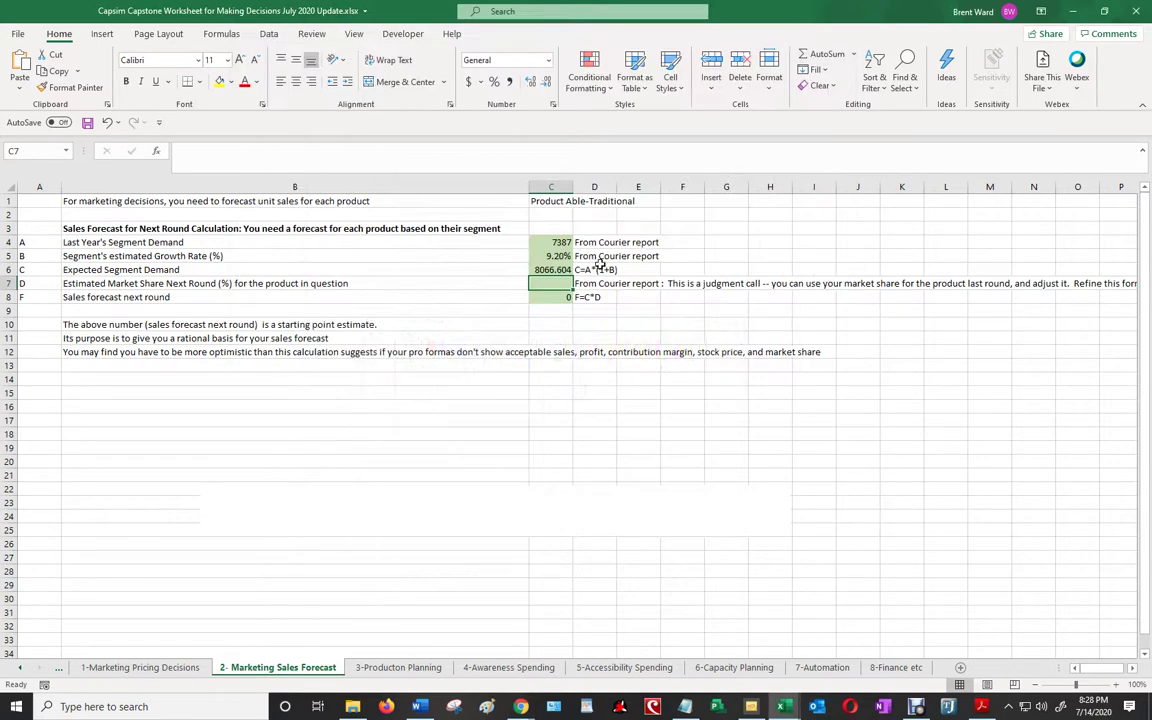
{"action": "type", "text": "0"}
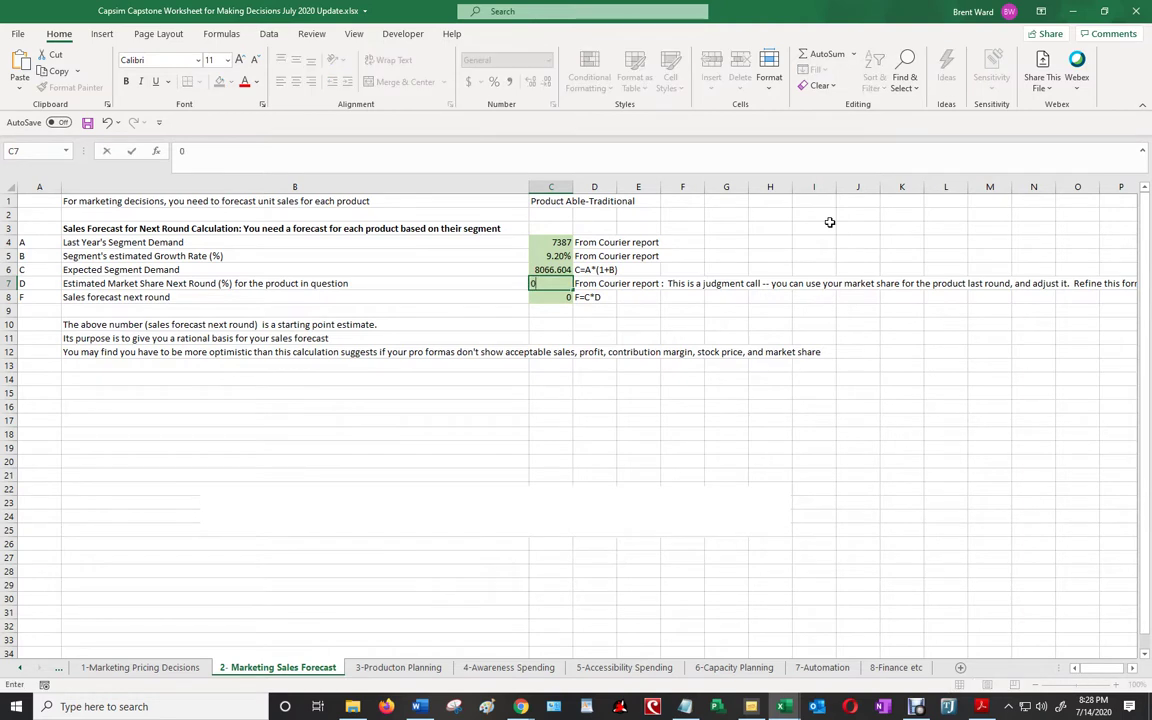
{"action": "type", "text": ".148"}
{"action": "key", "text": "Return"}
{"action": "key", "text": "Up"}
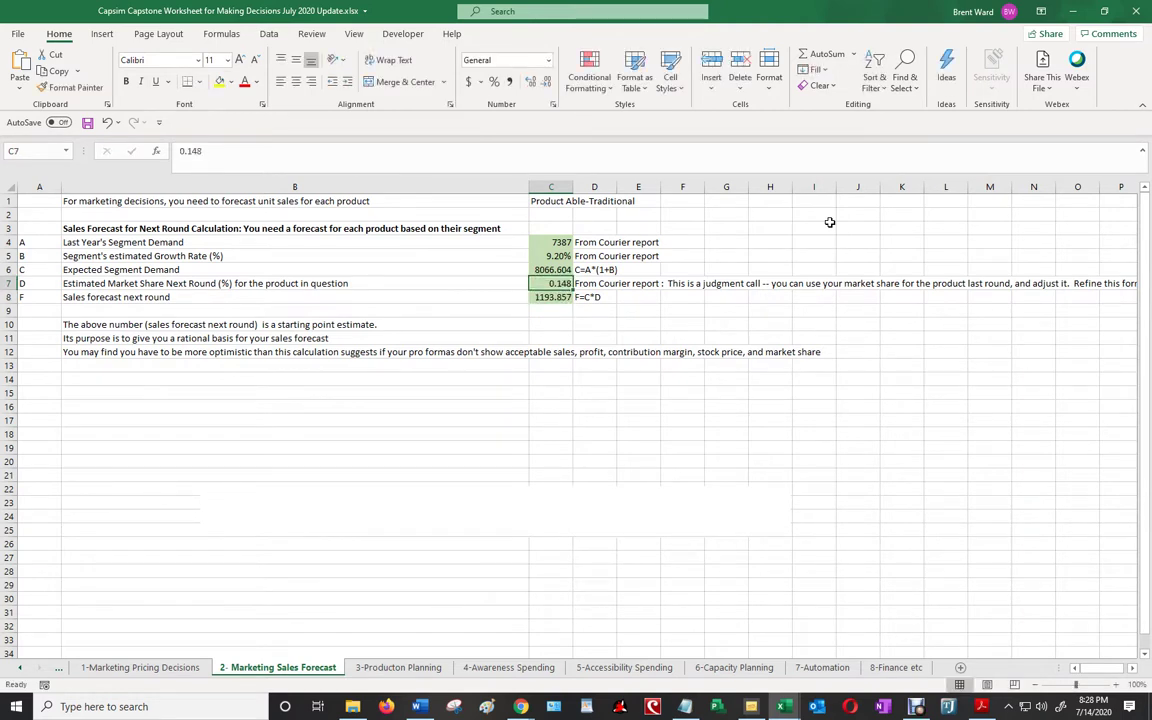
{"action": "left_click", "coordinate": [495, 83]}
{"action": "left_click", "coordinate": [531, 82]}
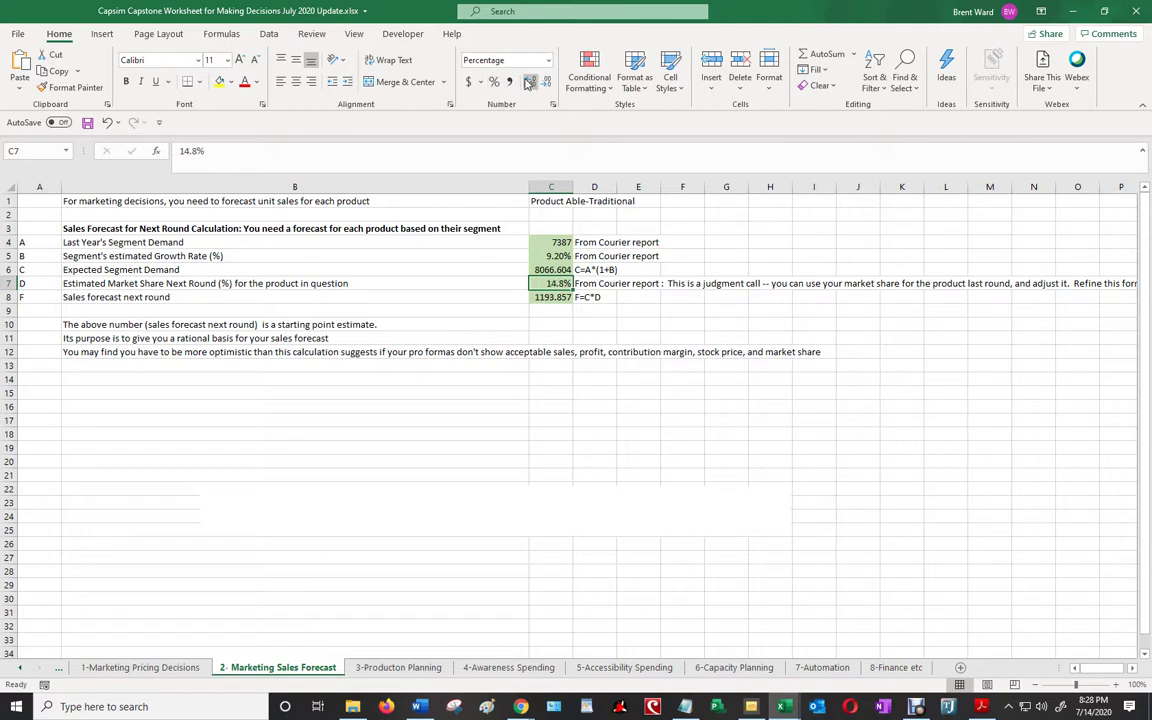
{"action": "key", "text": "Down"}
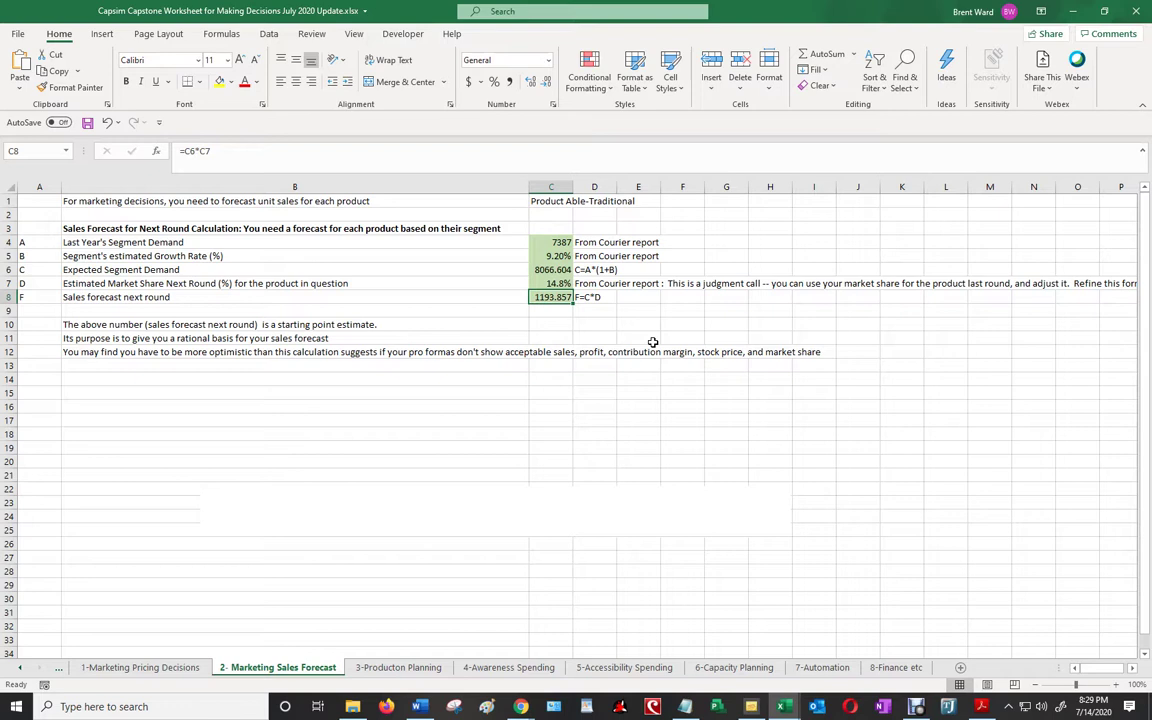
{"action": "left_click", "coordinate": [547, 308]}
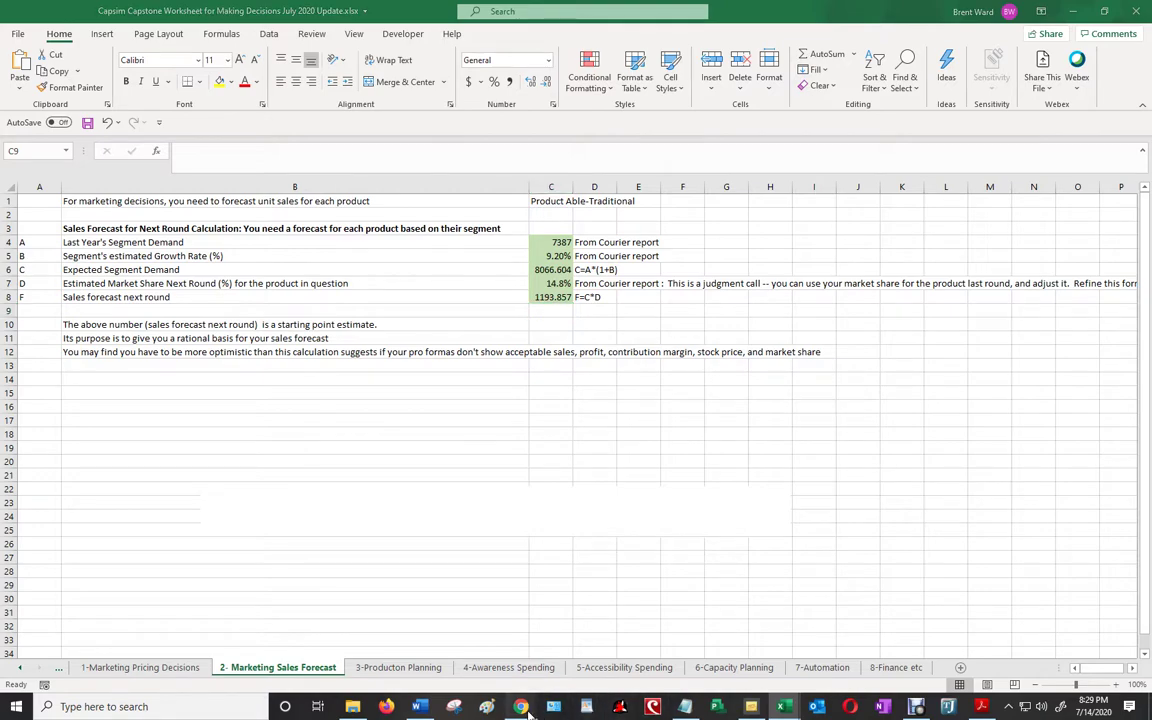
Set Able's forecast to 1194 on the Capstone Marketing page and recalculate
{"action": "mouse_move", "coordinate": [523, 707]}
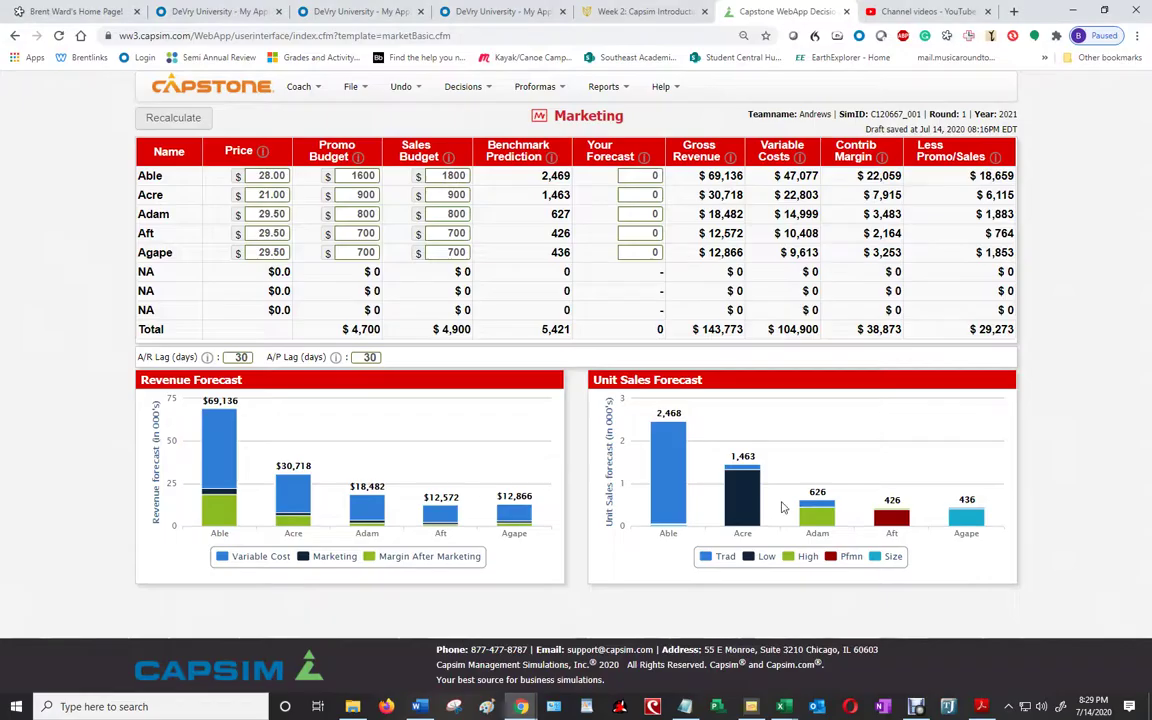
{"action": "left_click", "coordinate": [398, 645]}
{"action": "left_click", "coordinate": [645, 175]}
{"action": "type", "text": "19"}
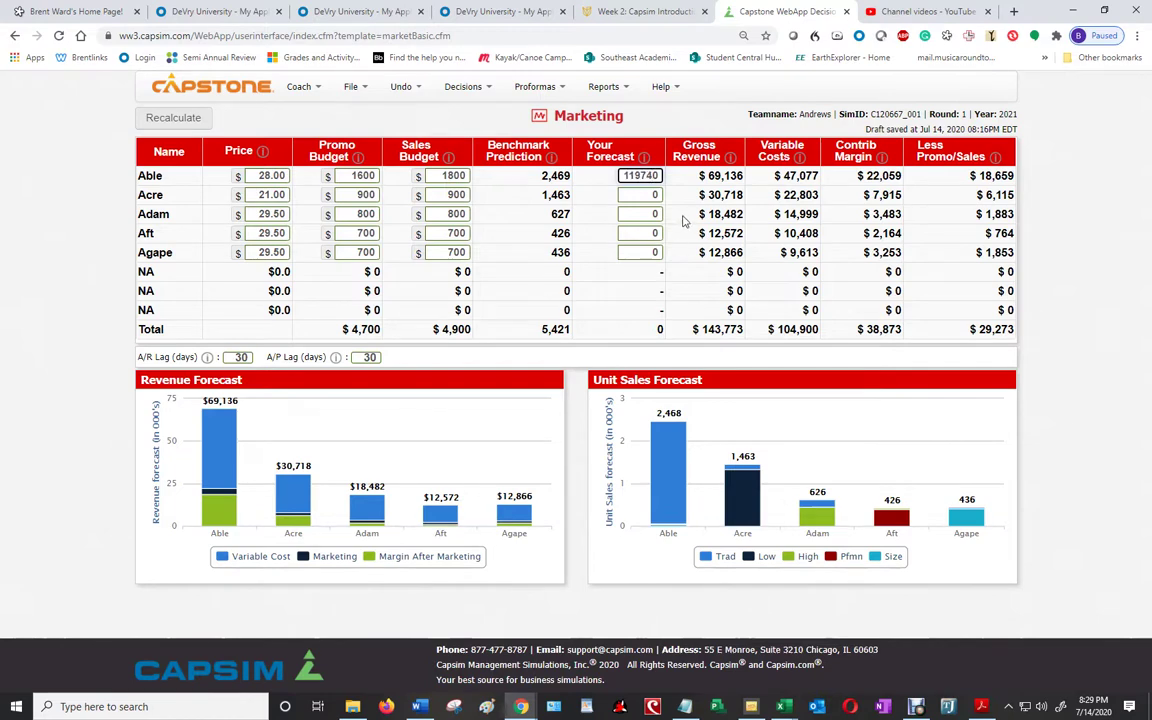
{"action": "type", "text": "4"}
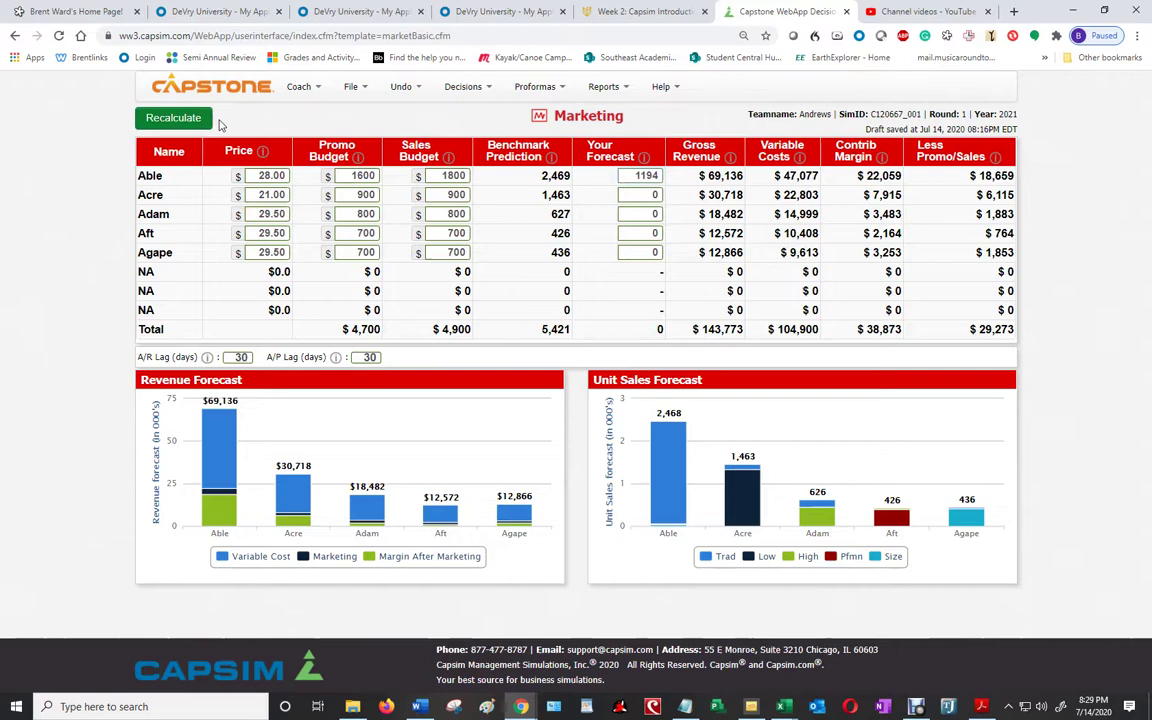
{"action": "left_click", "coordinate": [189, 120]}
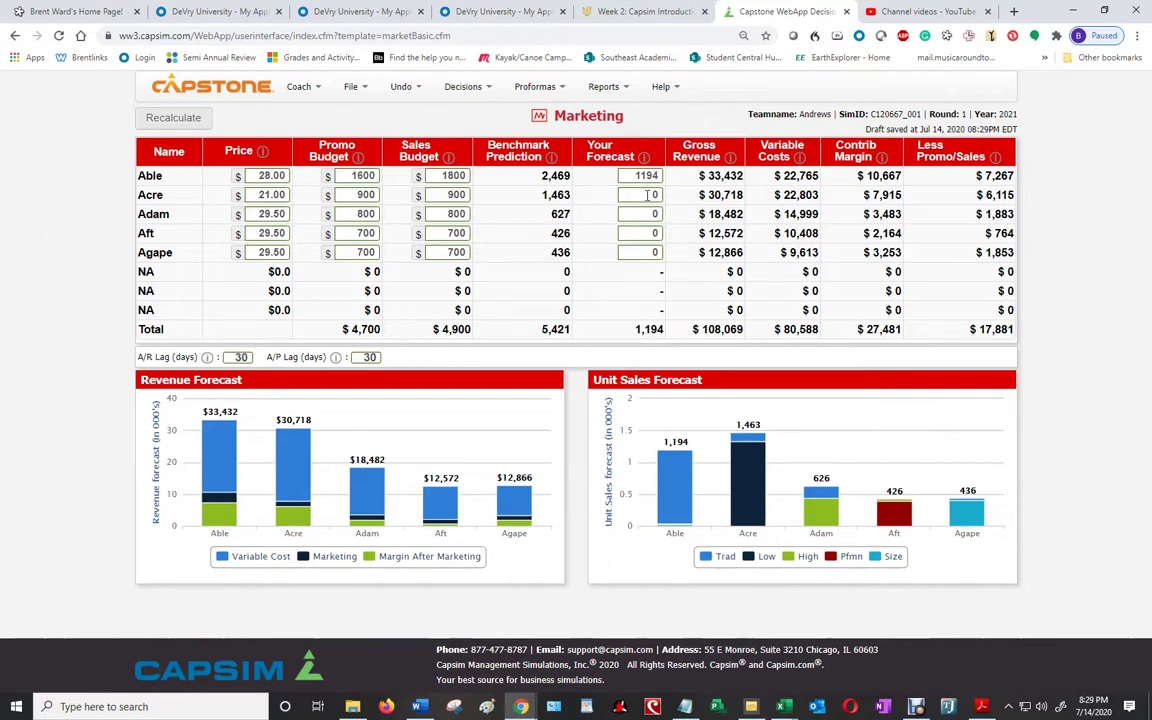
Step through the Acre, Aft and Agape forecast boxes, leaving them at 0
{"action": "key", "text": "Tab"}
{"action": "key", "text": "Tab"}
{"action": "key", "text": "Tab"}
{"action": "key", "text": "shift+Tab"}
{"action": "key", "text": "shift+Tab"}
{"action": "left_click", "coordinate": [653, 234]}
{"action": "left_click", "coordinate": [652, 252]}
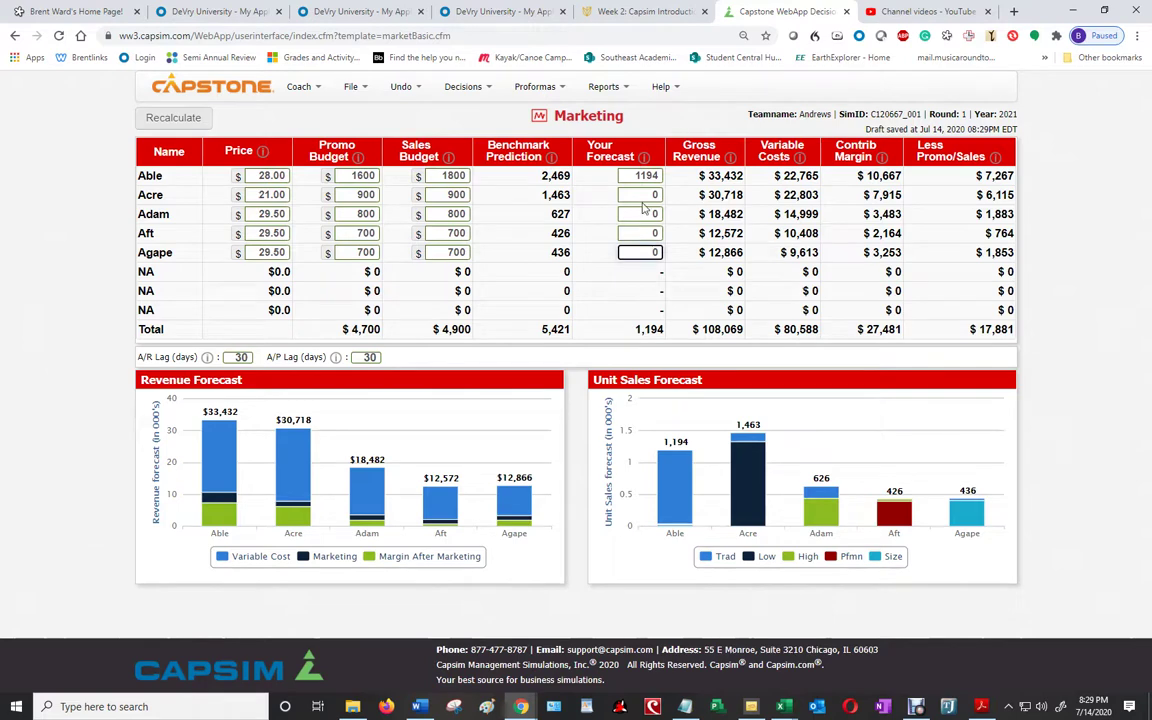